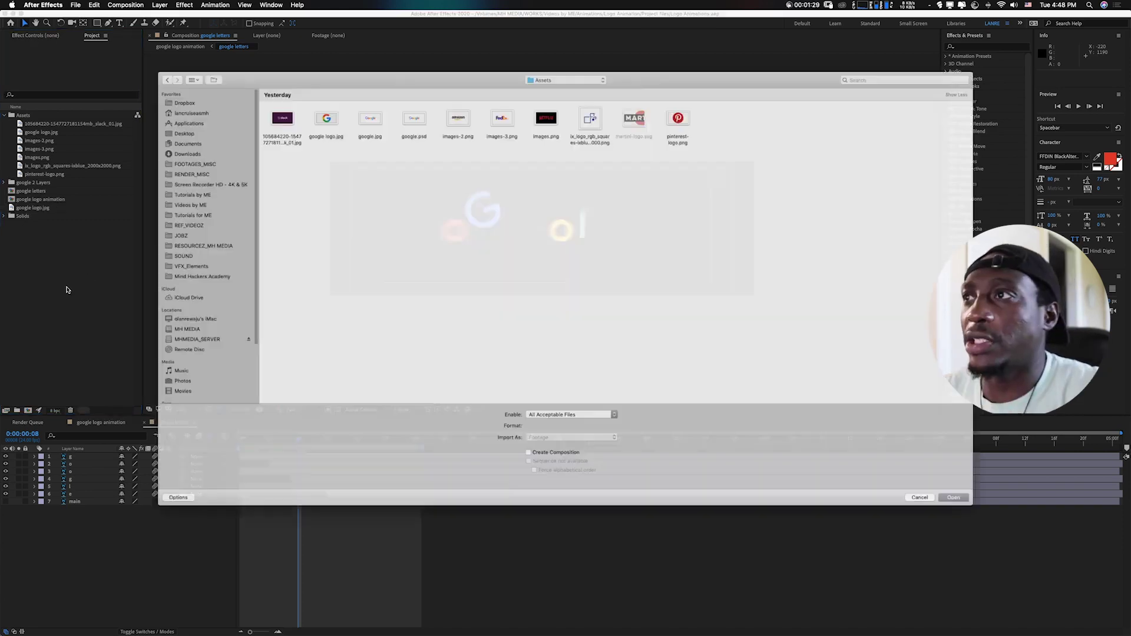
Import google.jpg from the Assets folder into the project and open it in the footage viewer.
double_click(72, 292)
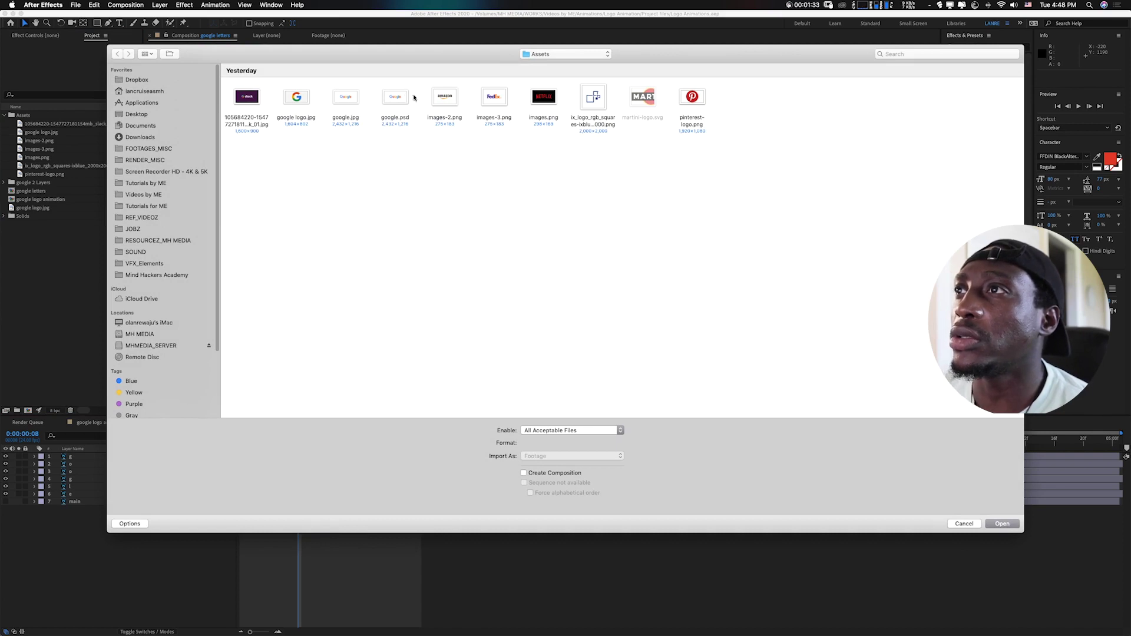
double_click(354, 109)
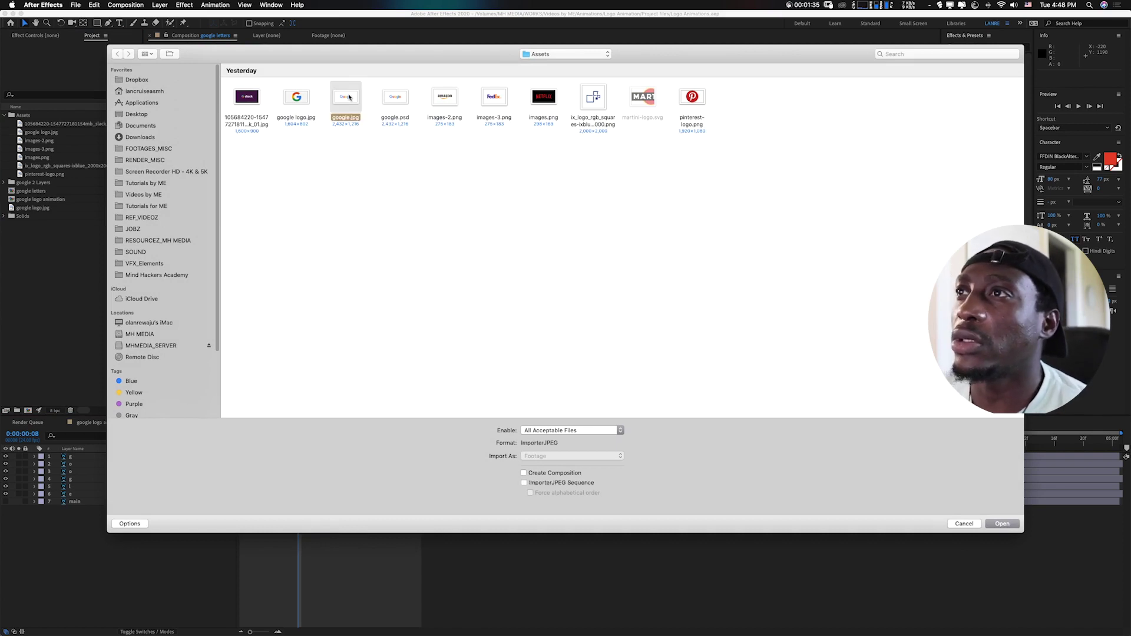
double_click(27, 217)
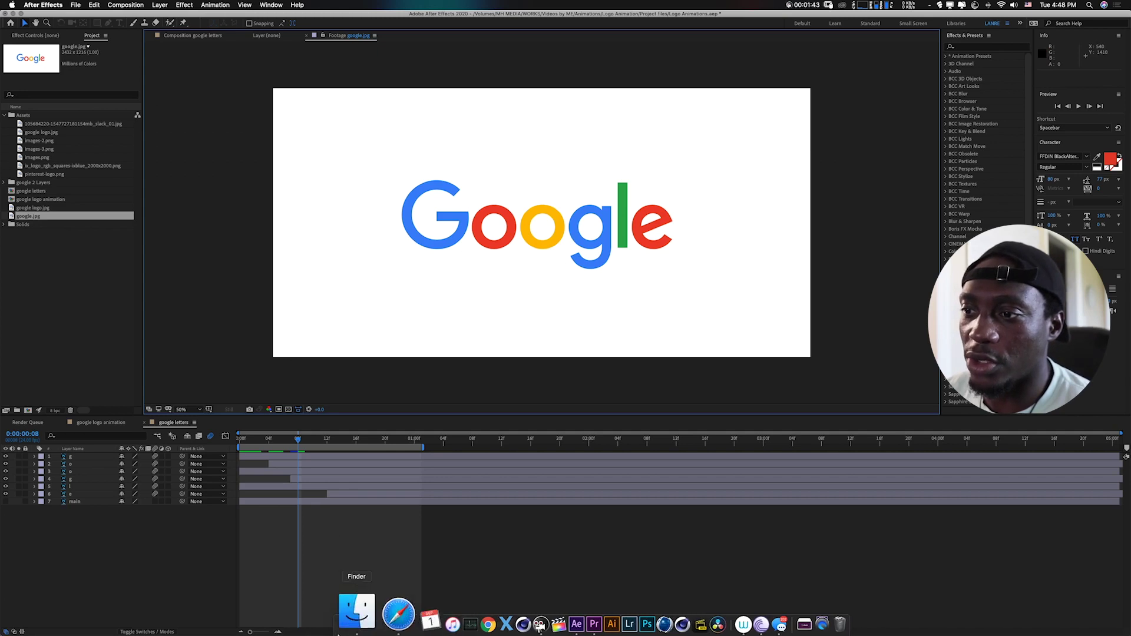
Switch to Finder, browse to Videos by ME > Animations > Logo Animation > Assets, and preview google.jpg.
left_click(348, 601)
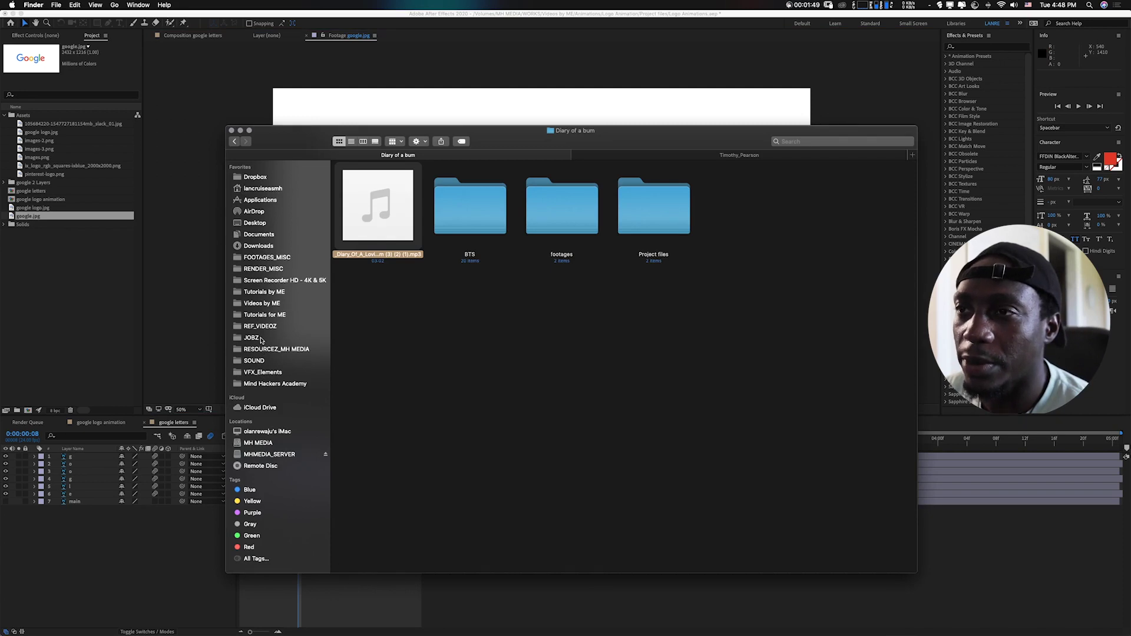
left_click(263, 304)
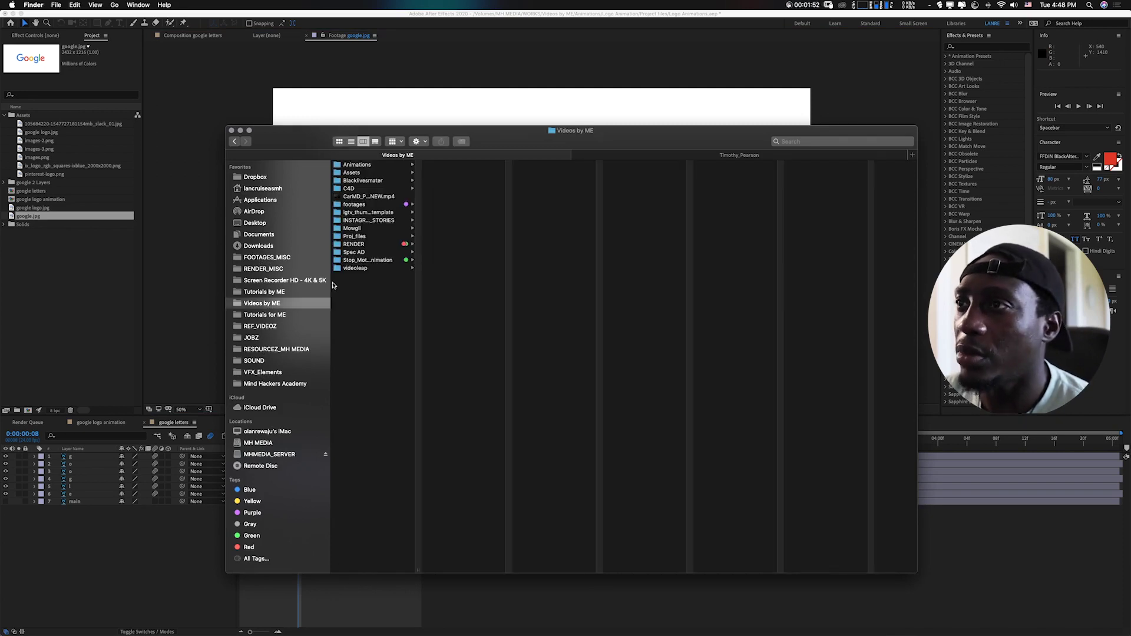
left_click(370, 166)
left_click(459, 167)
left_click(556, 167)
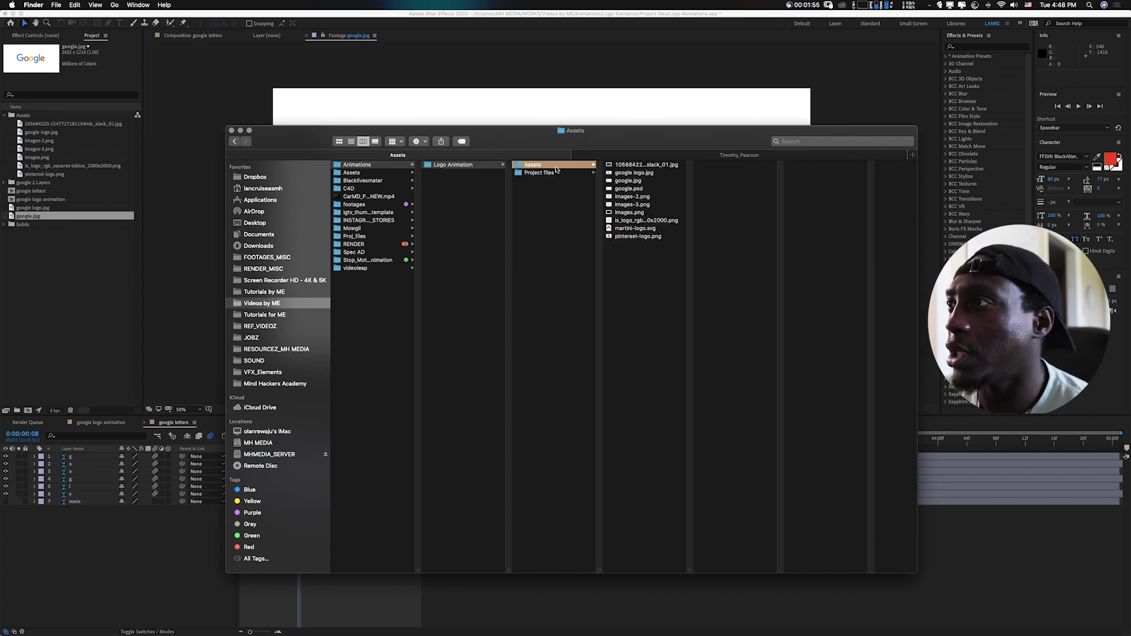
left_click(641, 181)
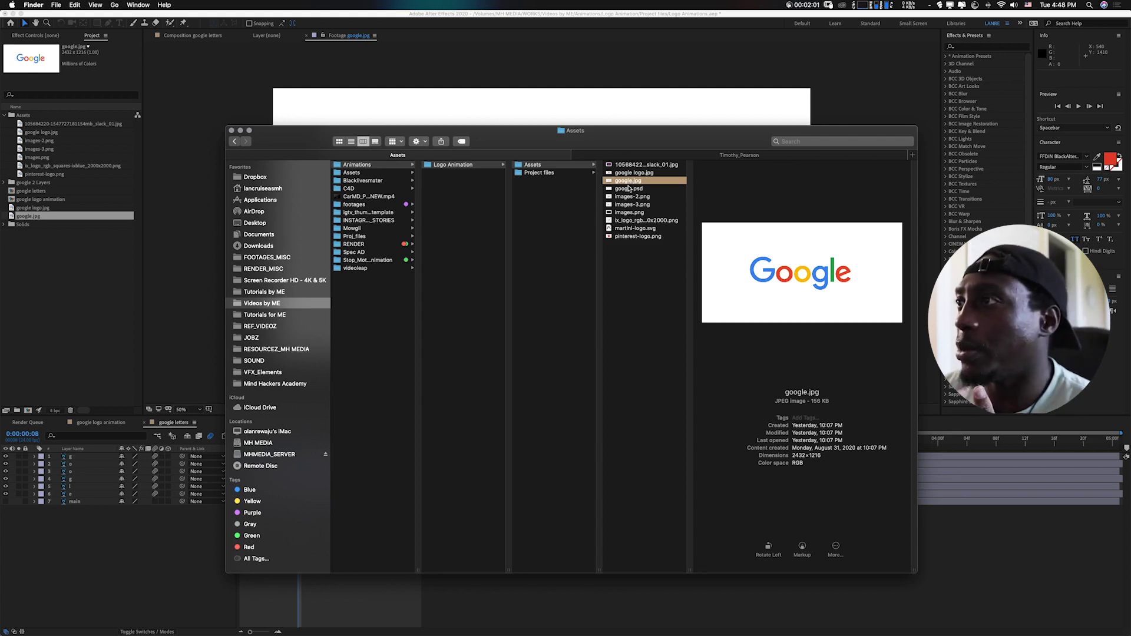
Open google.psd from the Assets folder in Photoshop.
left_click(629, 189)
right_click(630, 188)
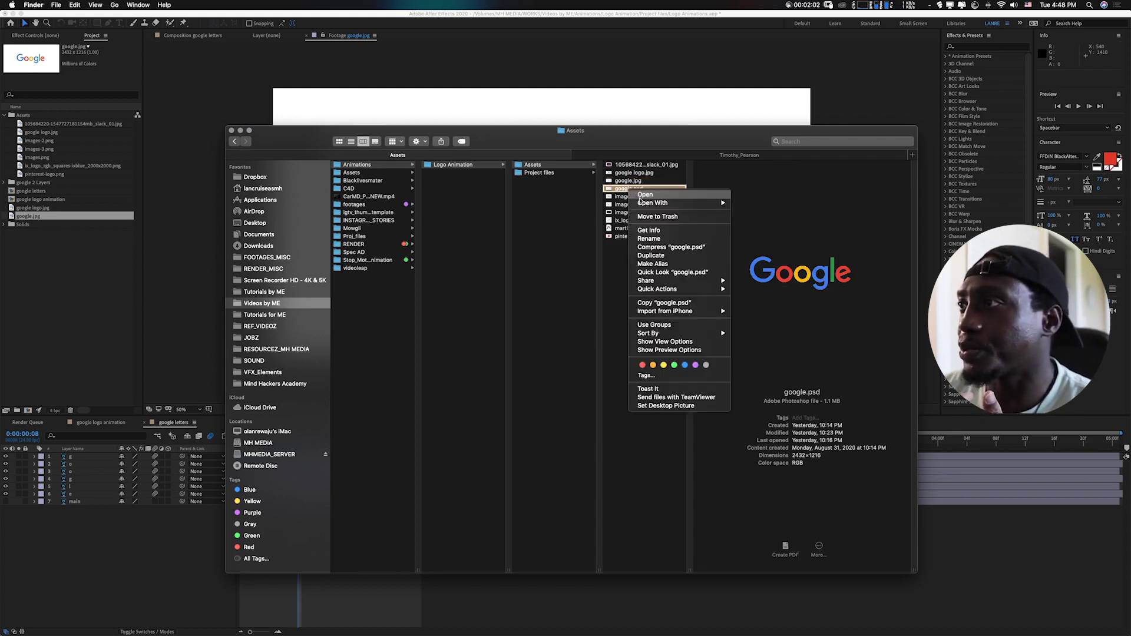
left_click(577, 211)
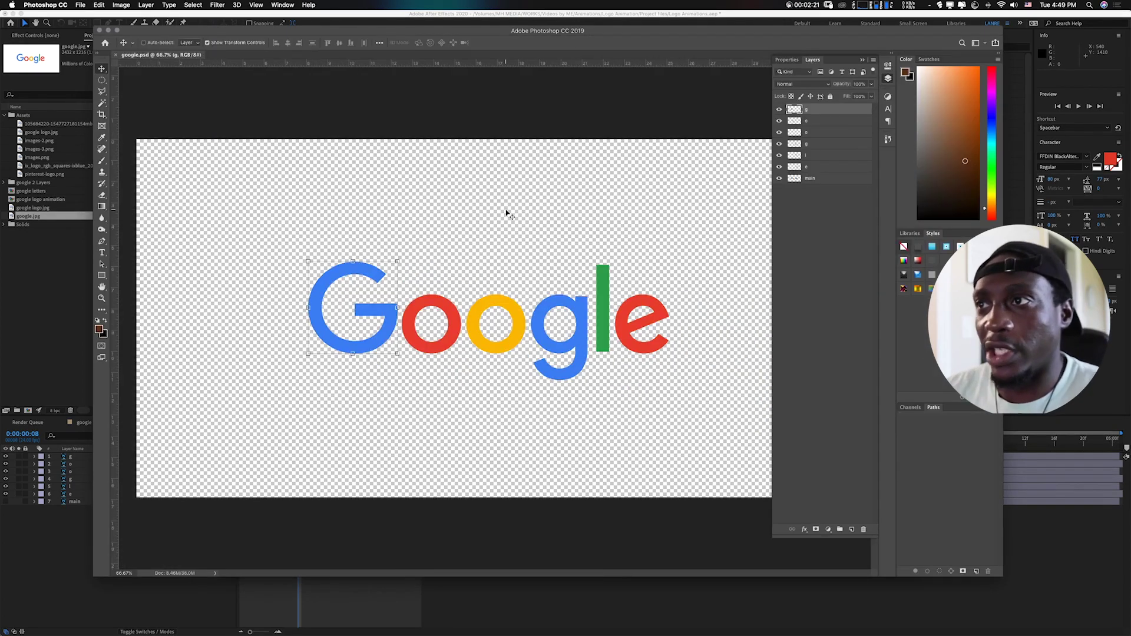
Select the individual letter layers below the first g one by one to see which letter each holds.
left_click(804, 121)
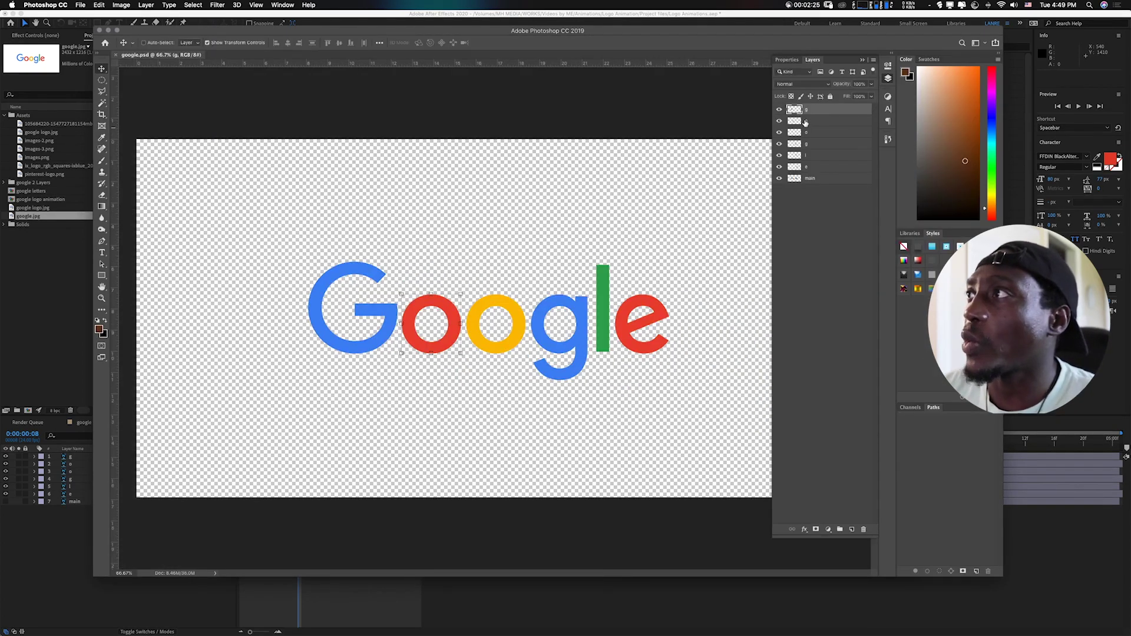
left_click(804, 133)
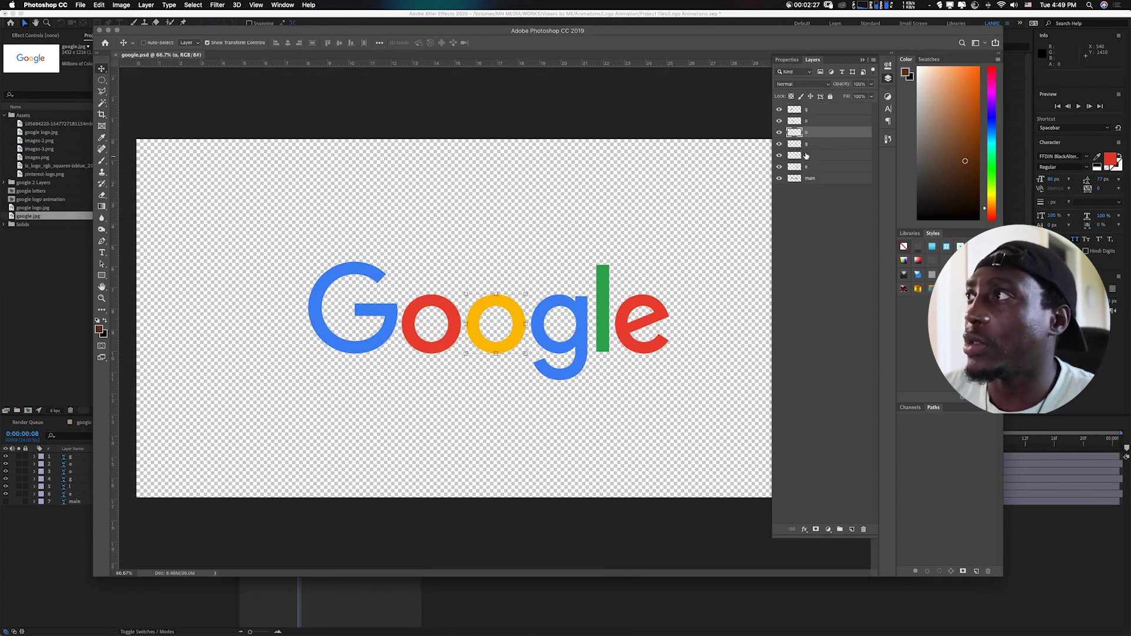
left_click(808, 146)
left_click(808, 157)
left_click(807, 169)
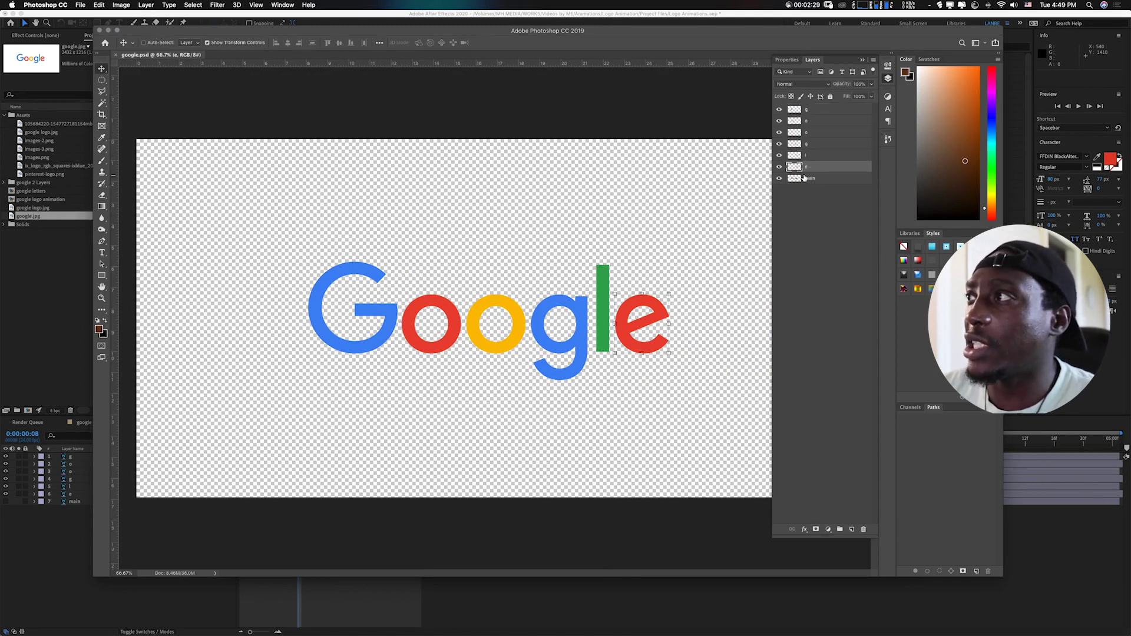
Hide the six letter layers, select the main layer, and toggle its visibility off and on.
left_click_drag(780, 168, 779, 110)
left_click(816, 178)
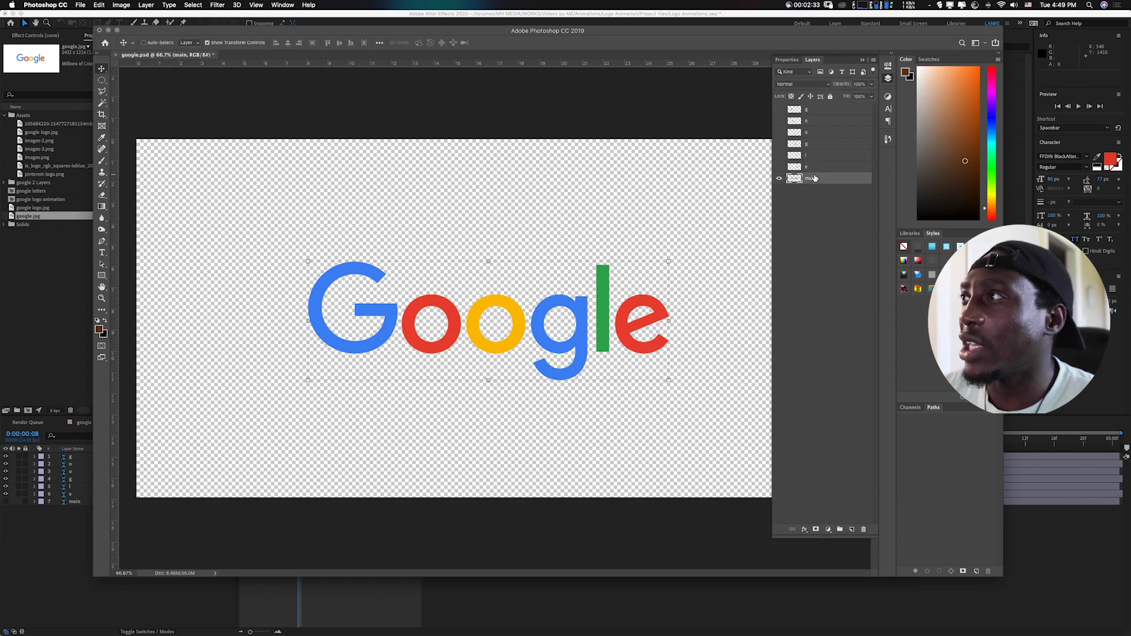
left_click(779, 179)
left_click(779, 179)
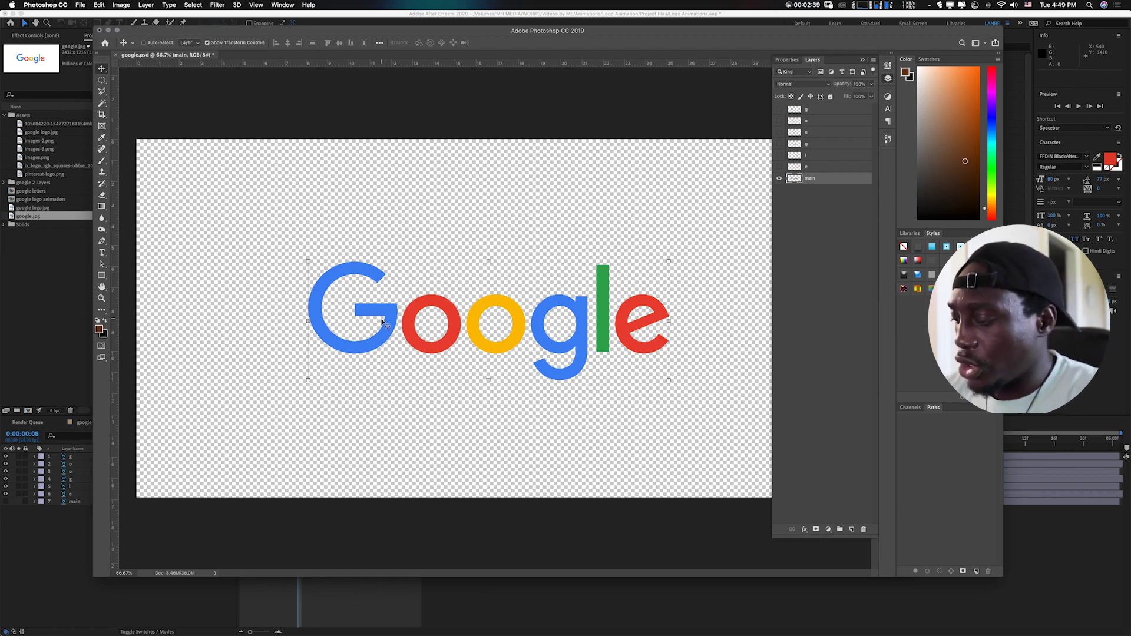
Lasso the capital G on the main layer, cut and paste it onto a new layer, and undo the paste.
key("l")
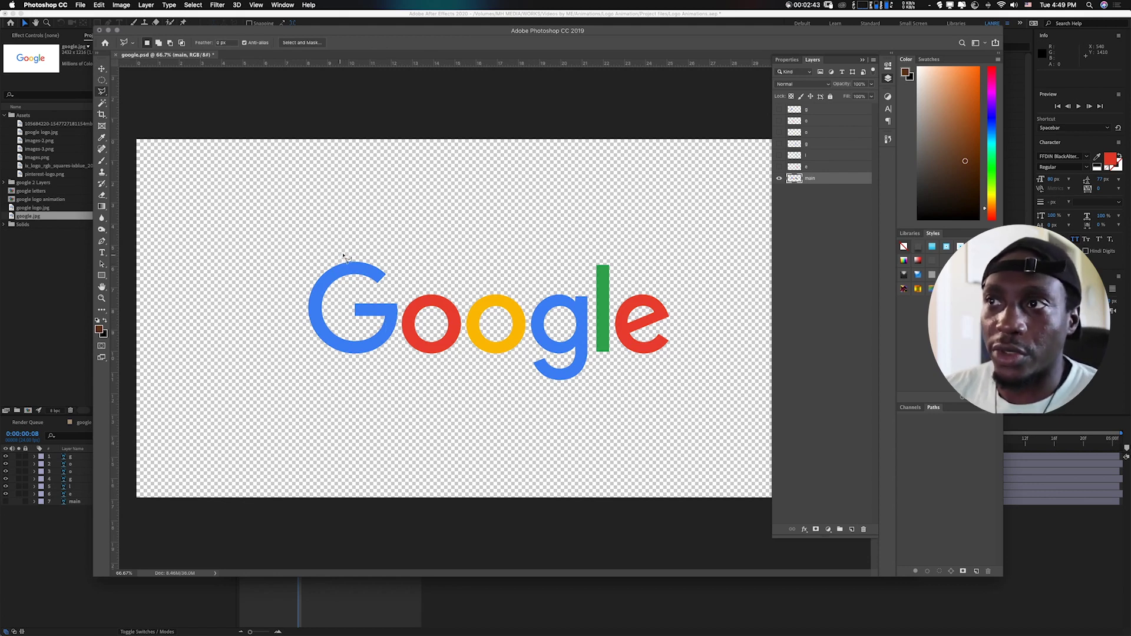
mouse_move(336, 258)
left_mouse_down()
mouse_move(300, 295)
mouse_move(293, 350)
mouse_move(305, 364)
mouse_move(379, 367)
mouse_move(399, 342)
mouse_move(408, 276)
mouse_move(364, 246)
mouse_move(336, 259)
left_mouse_up()
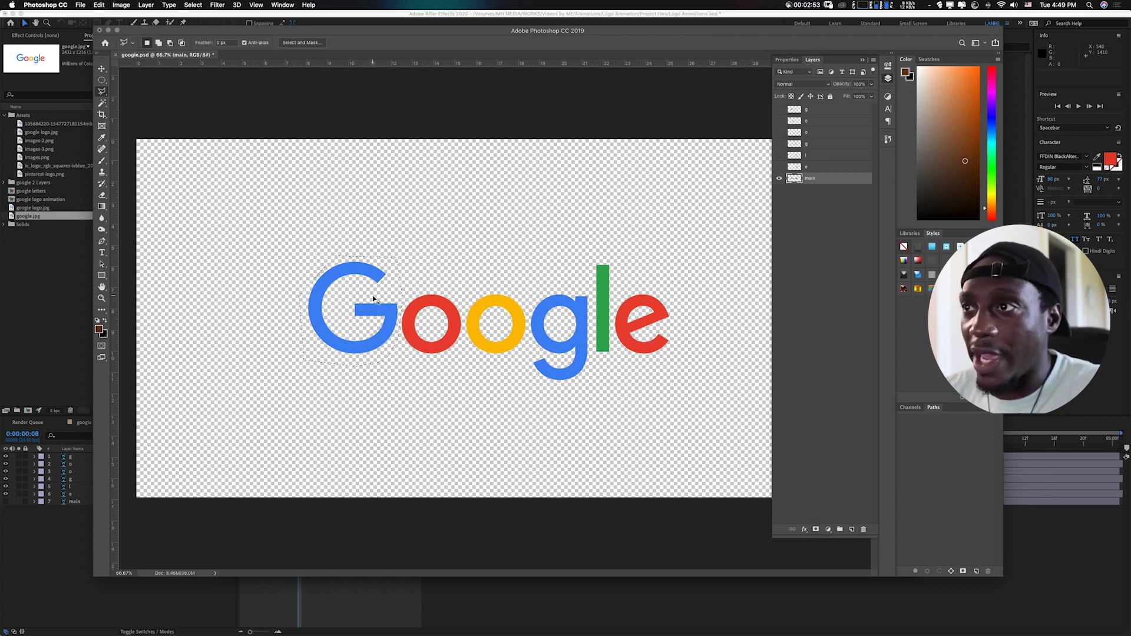
key("super+x")
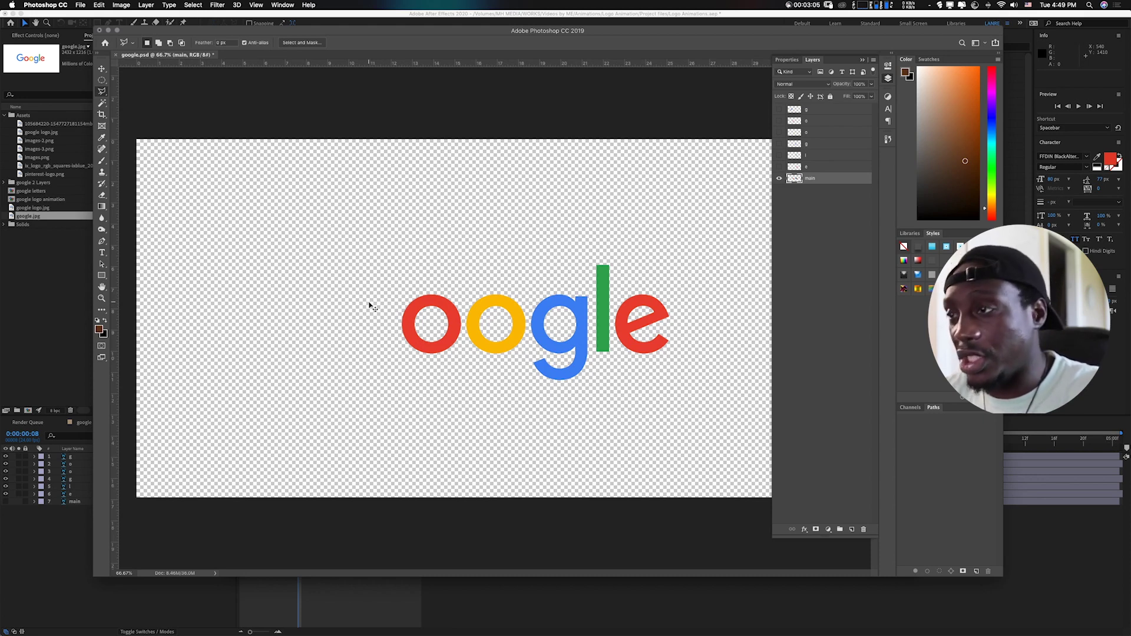
key("super+v")
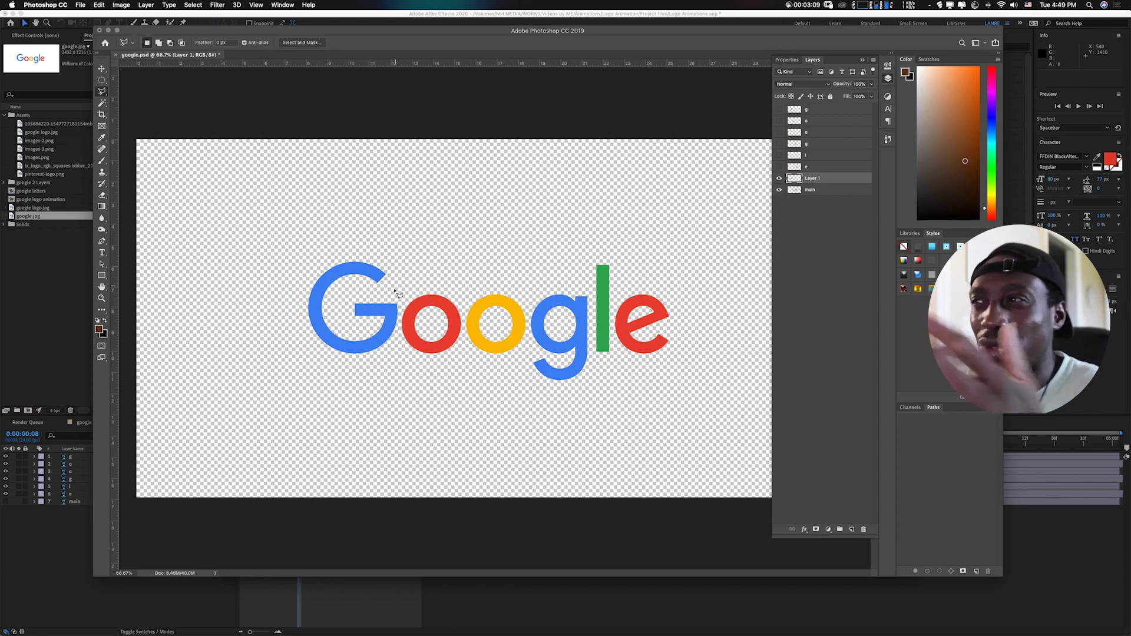
key("super+z")
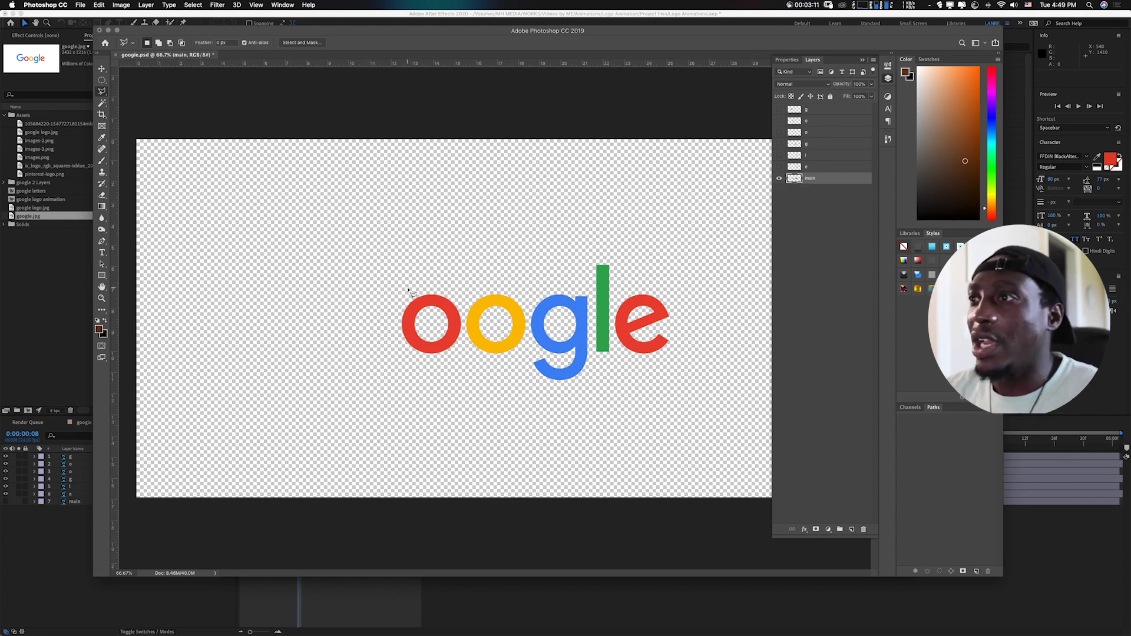
Hide the main layer and make all six individual letter layers visible.
left_click(779, 178)
left_click(779, 167)
left_click(779, 155)
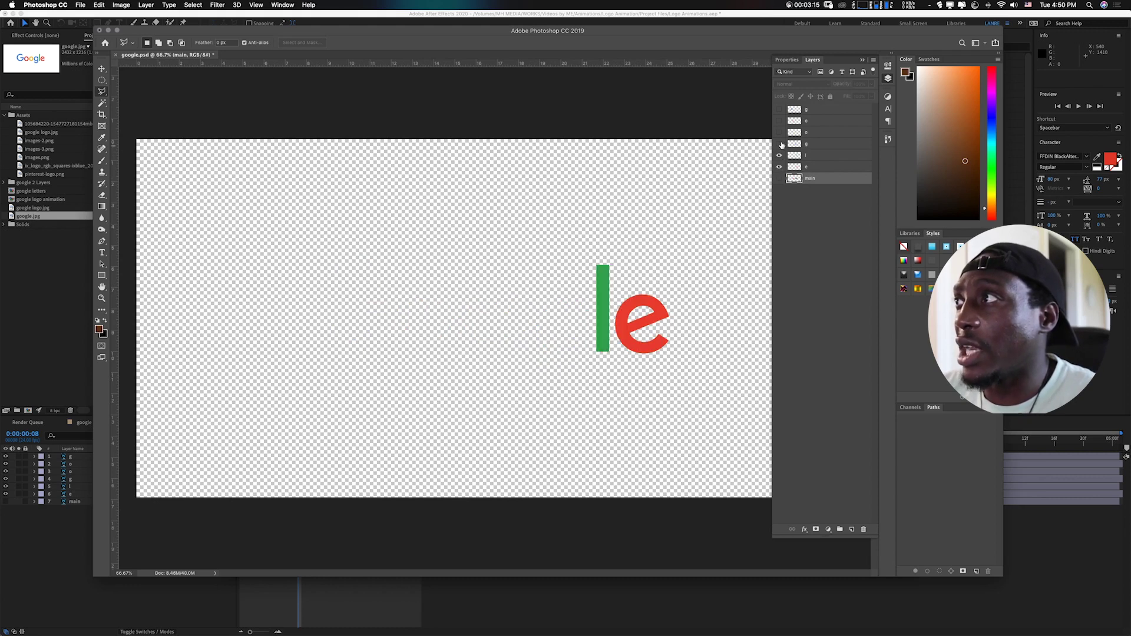
left_click(779, 144)
left_click(784, 122)
left_click(779, 132)
left_click(779, 121)
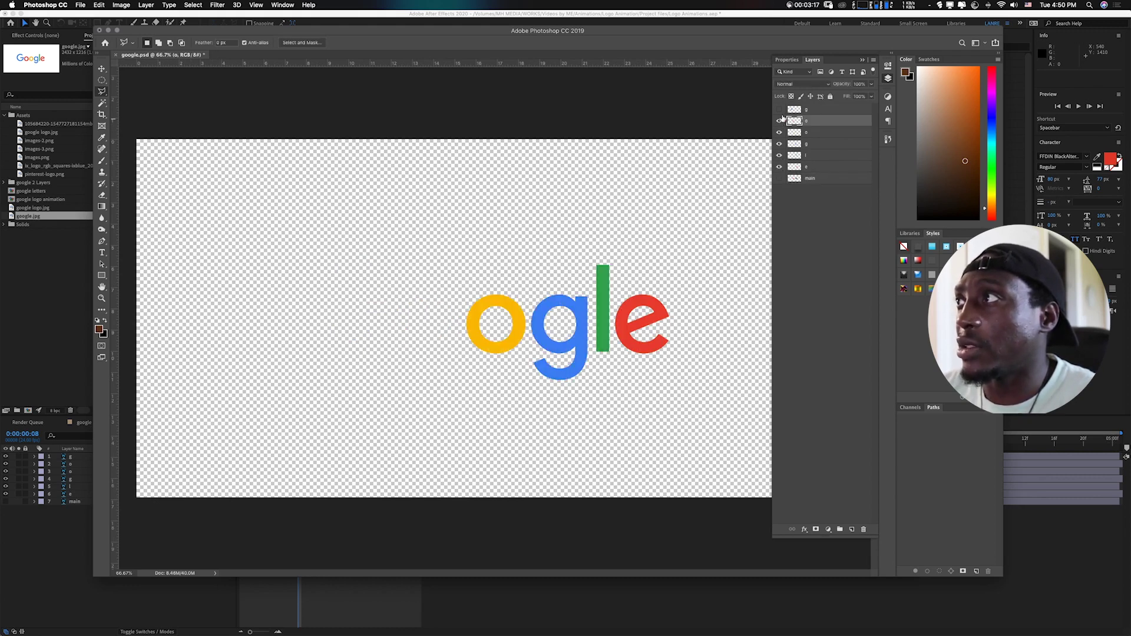
left_click(779, 109)
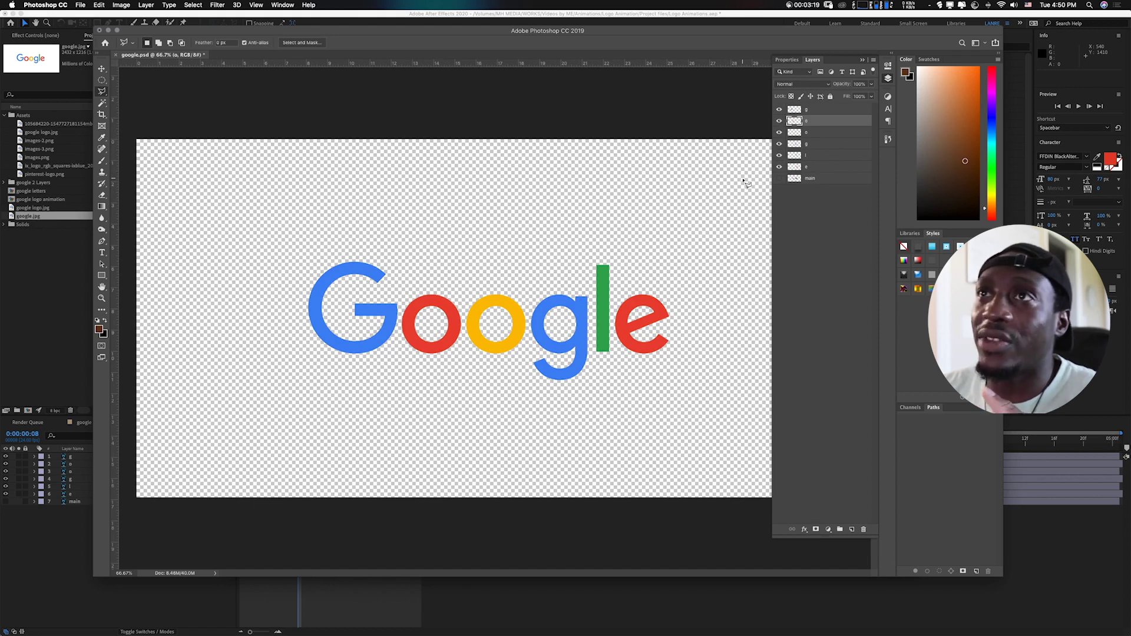
Switch to After Effects, set up importing google.psd as Composition - Retain Layer Sizes, and cancel the import.
left_click(77, 305)
left_click(93, 301)
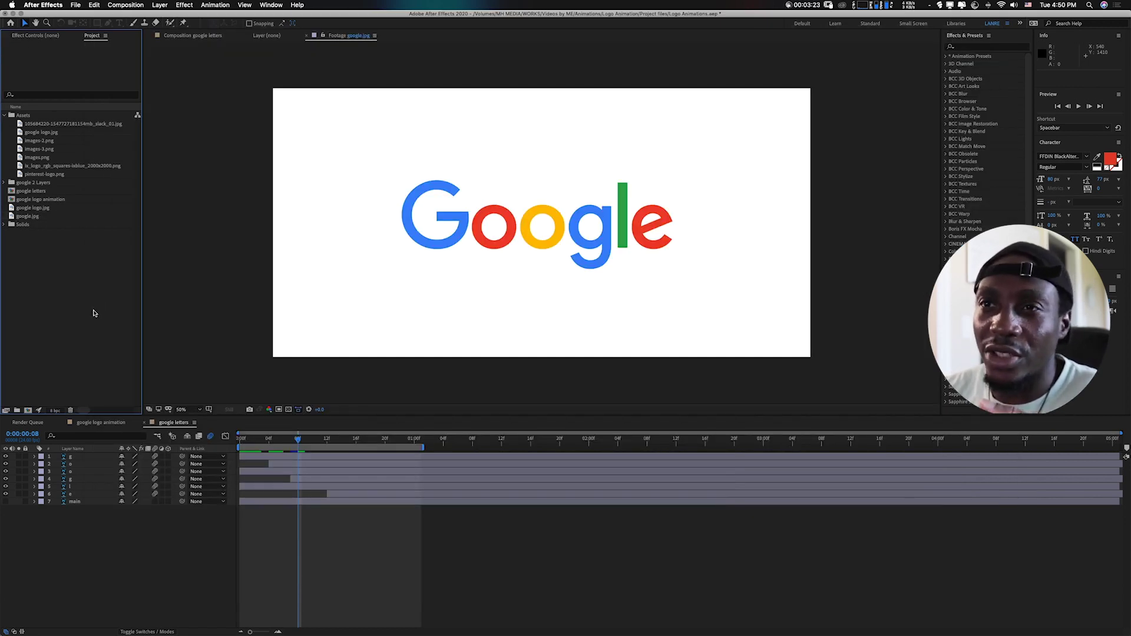
double_click(99, 303)
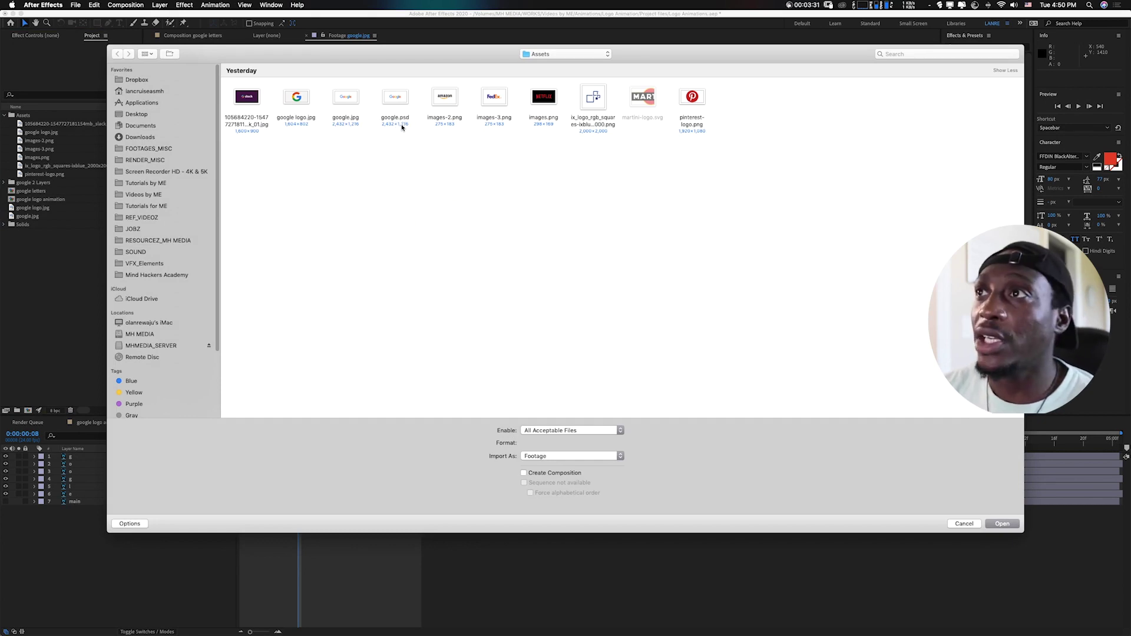
left_click(399, 104)
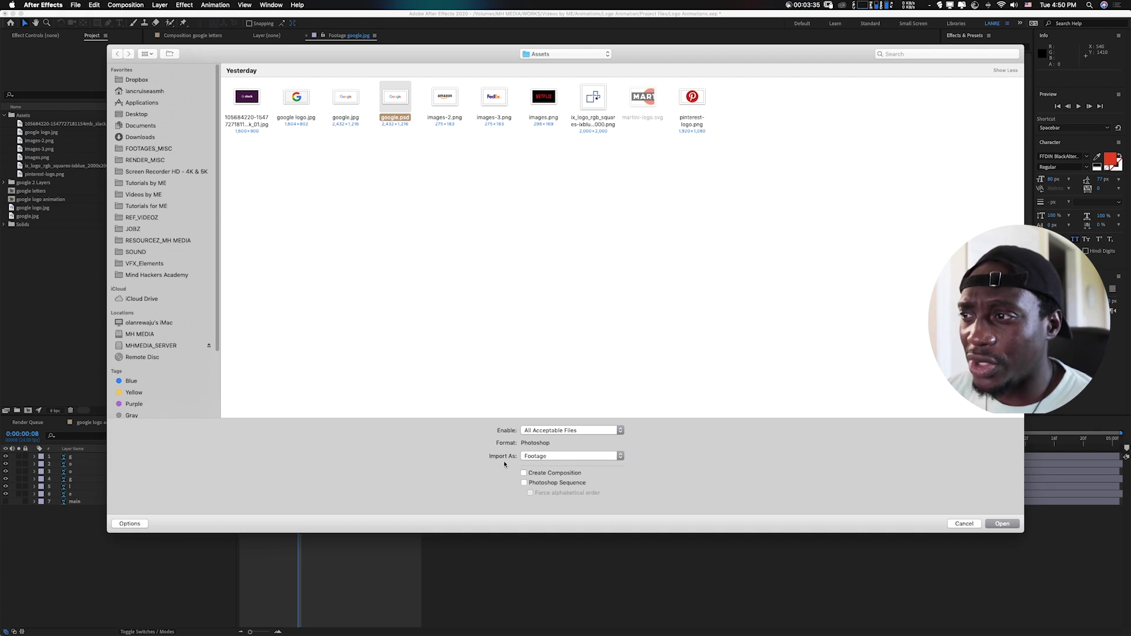
left_click(536, 457)
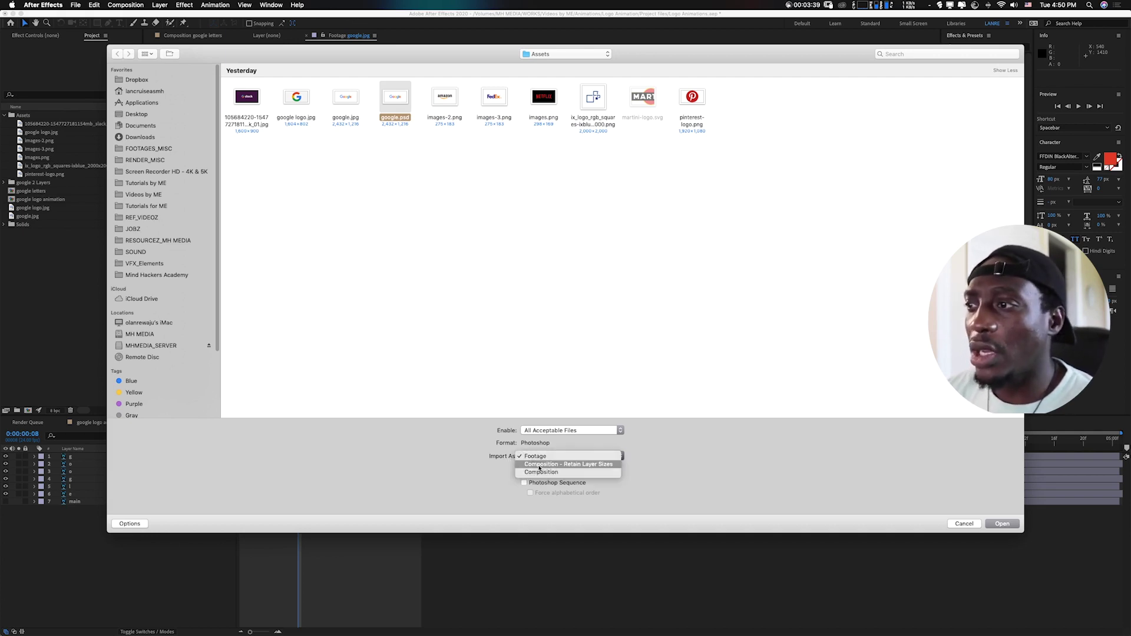
left_click(602, 465)
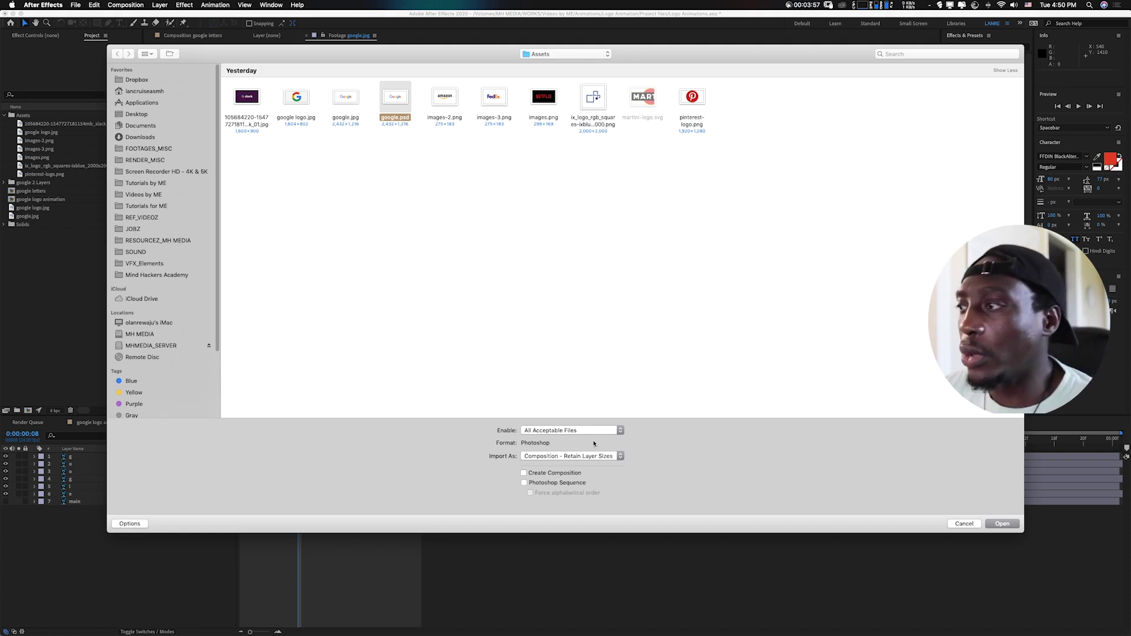
left_click(1005, 525)
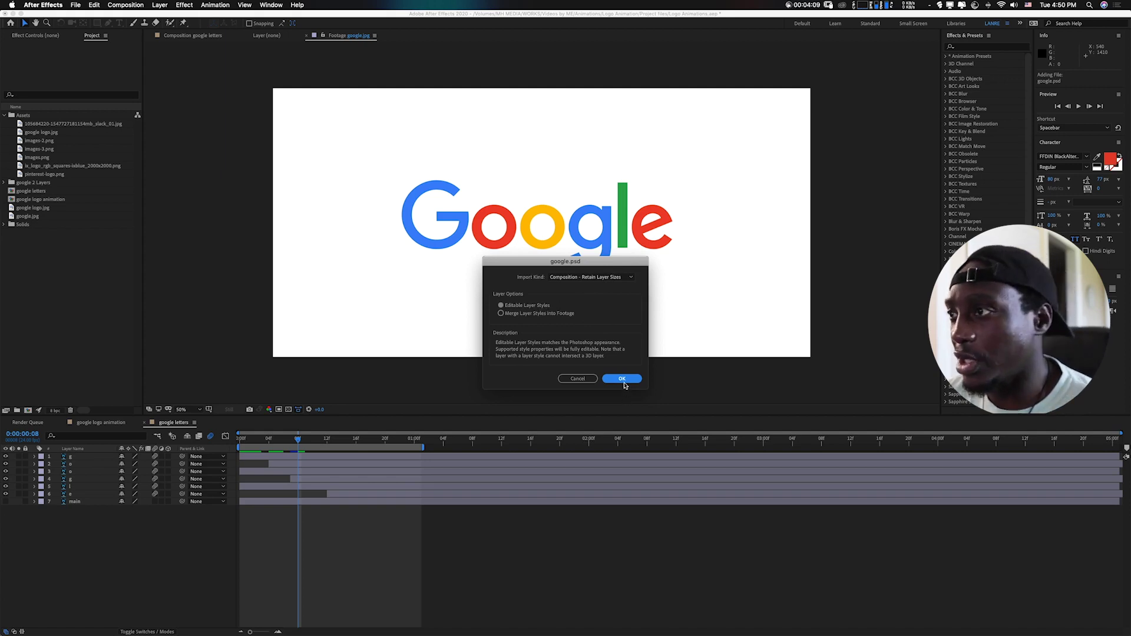
left_click(578, 380)
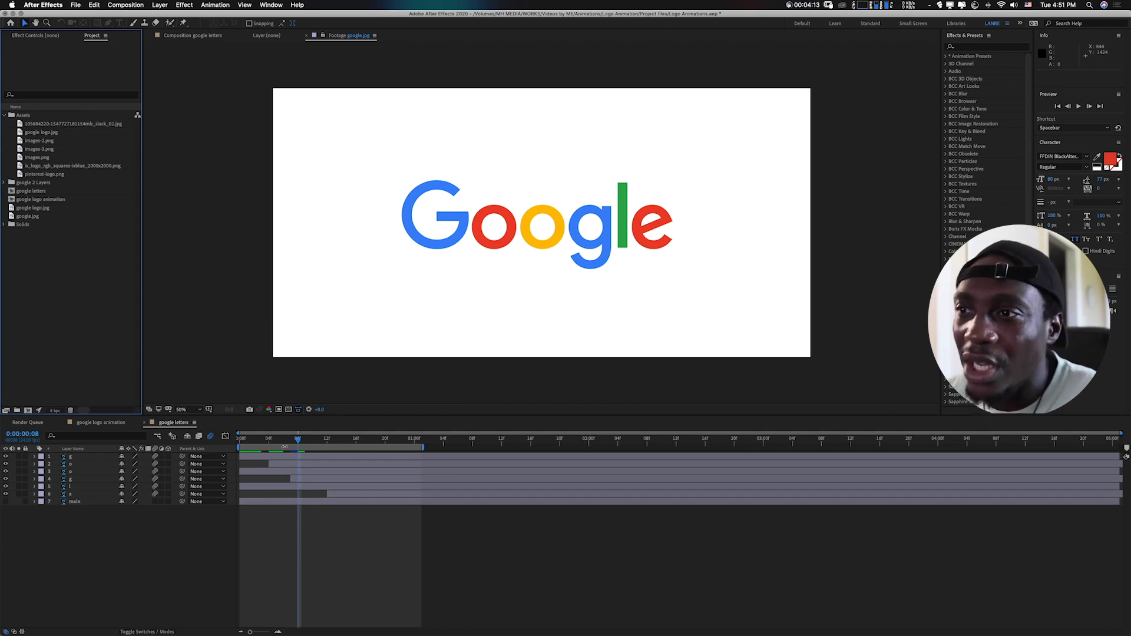
In the google letters composition, move the playhead to frame 0, hide the six letter layers and show the main layer.
left_click_drag(289, 443, 240, 444)
mouse_move(5, 478)
left_mouse_down()
mouse_move(5, 497)
mouse_move(5, 456)
left_mouse_up()
left_click(5, 501)
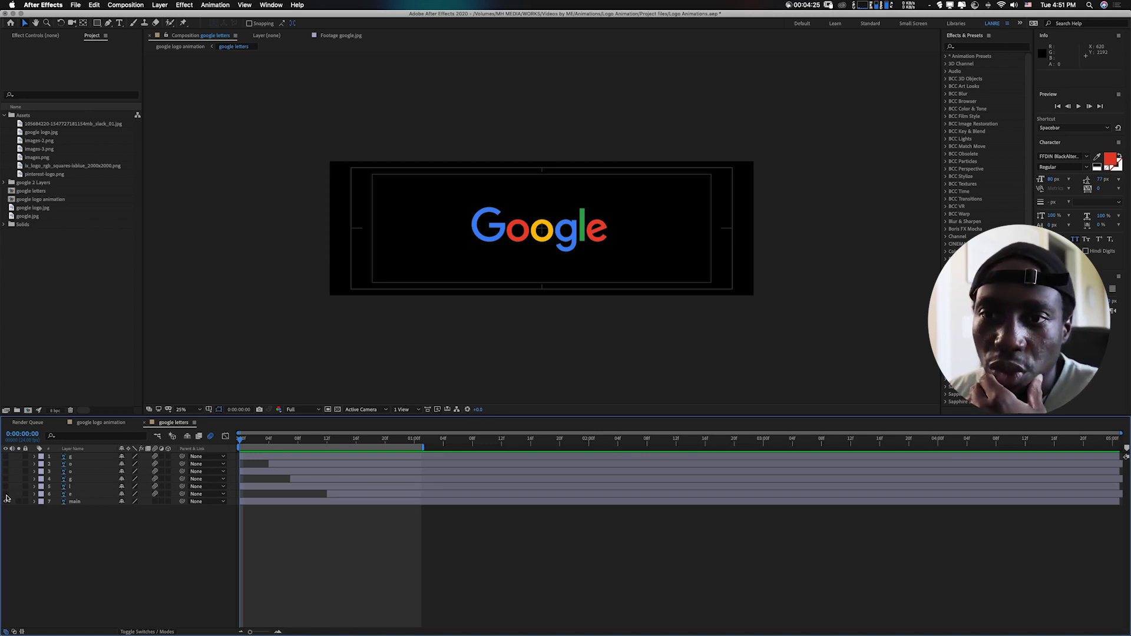
Show the first g layer, reveal its keyframed properties, and solo the layer.
left_click(5, 457)
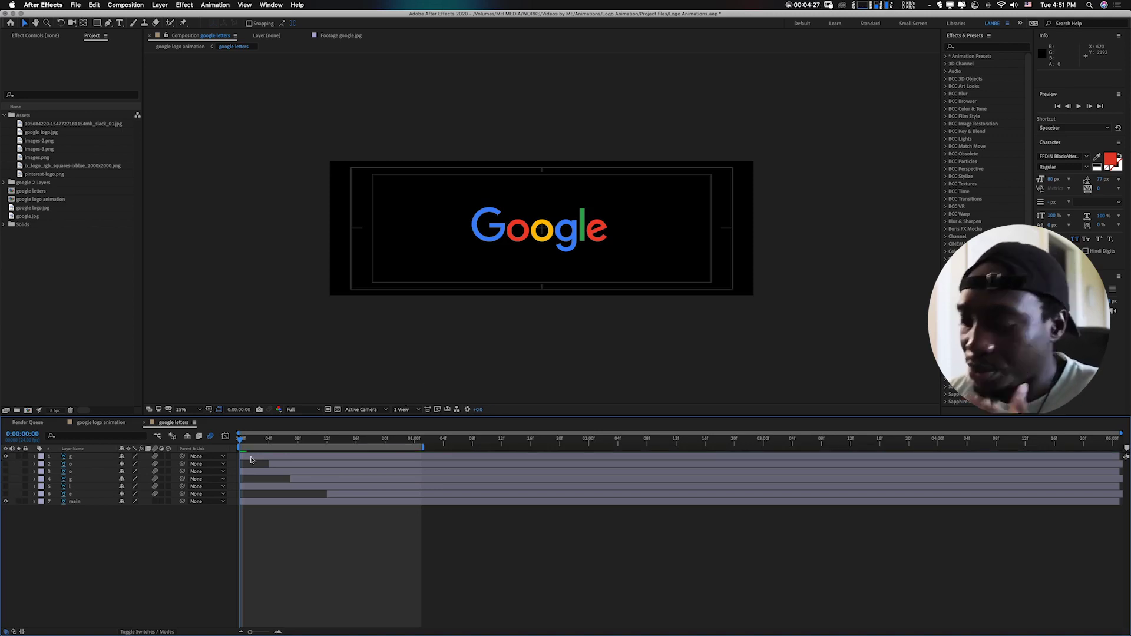
left_click(255, 458)
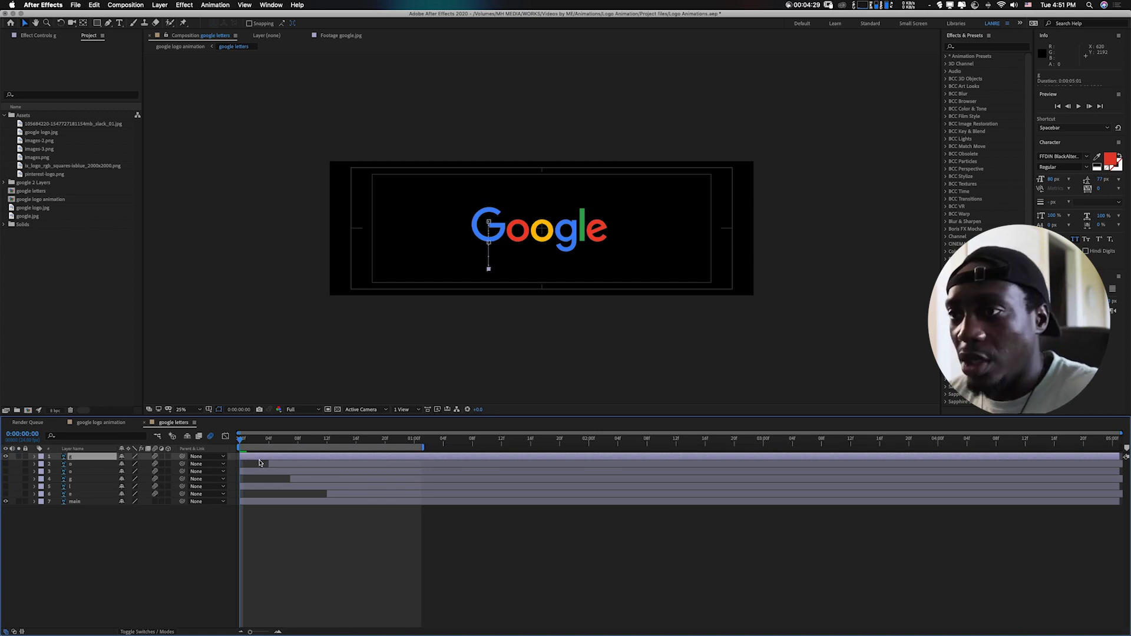
key("u")
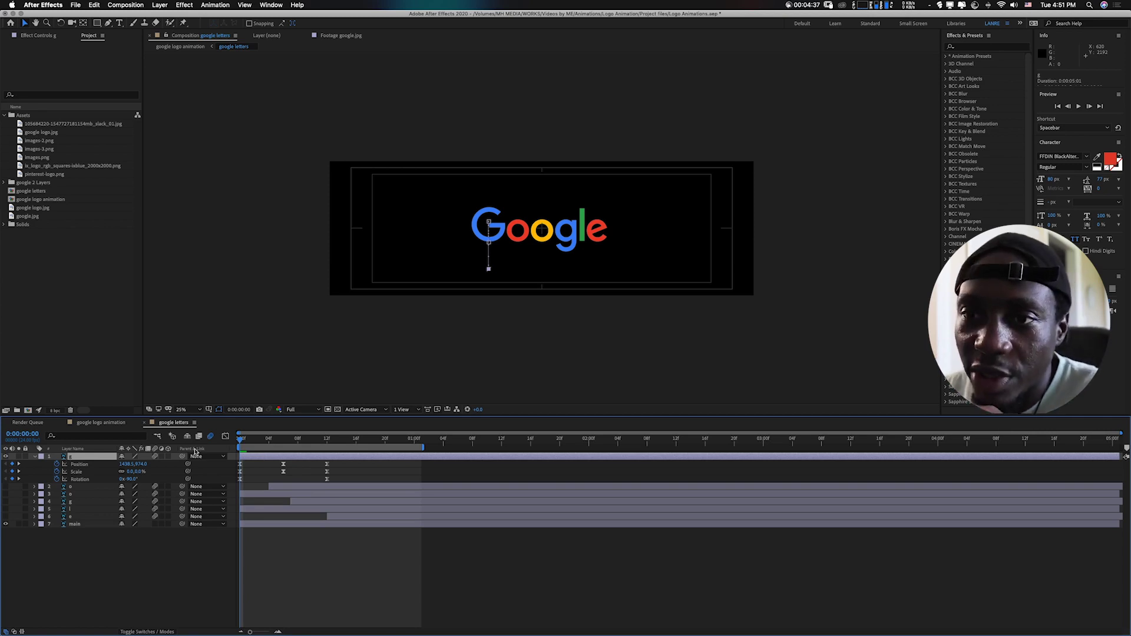
left_click(19, 457)
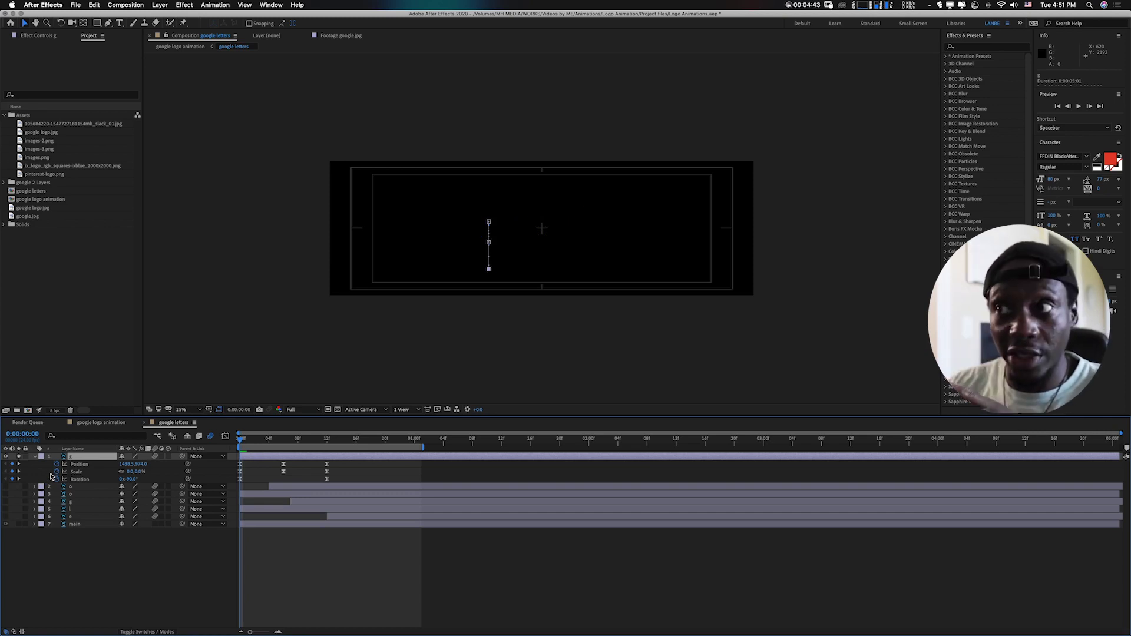
key("period")
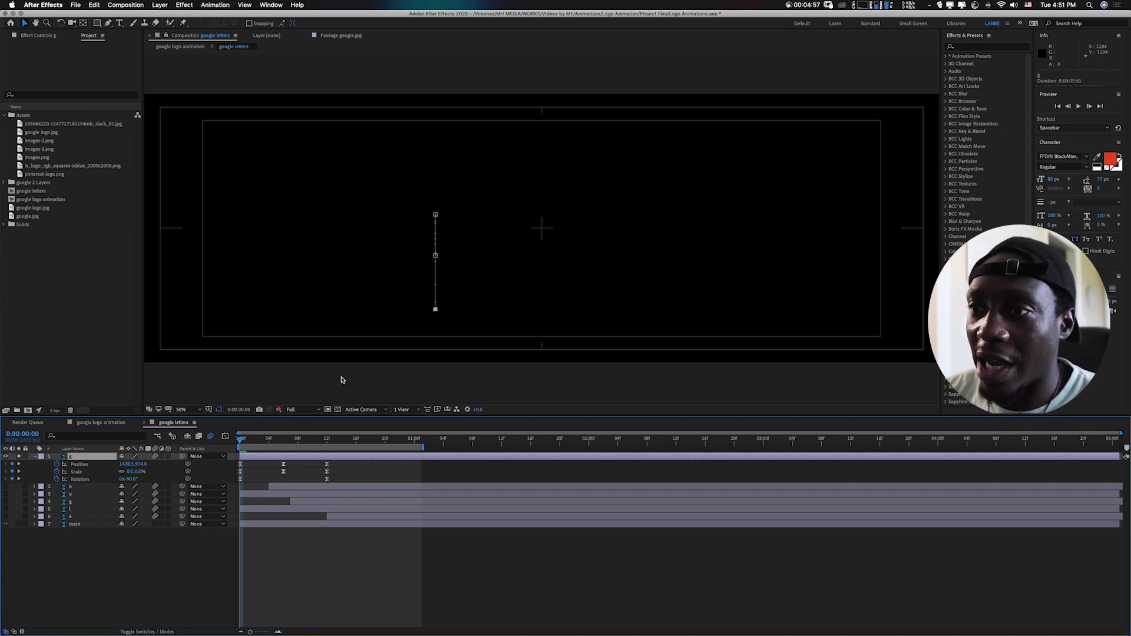
Scrub the first G layer's animation between frames 0, 6 and 12 to examine its position, scale and rotation at each keyframe.
left_click_drag(242, 442, 328, 452)
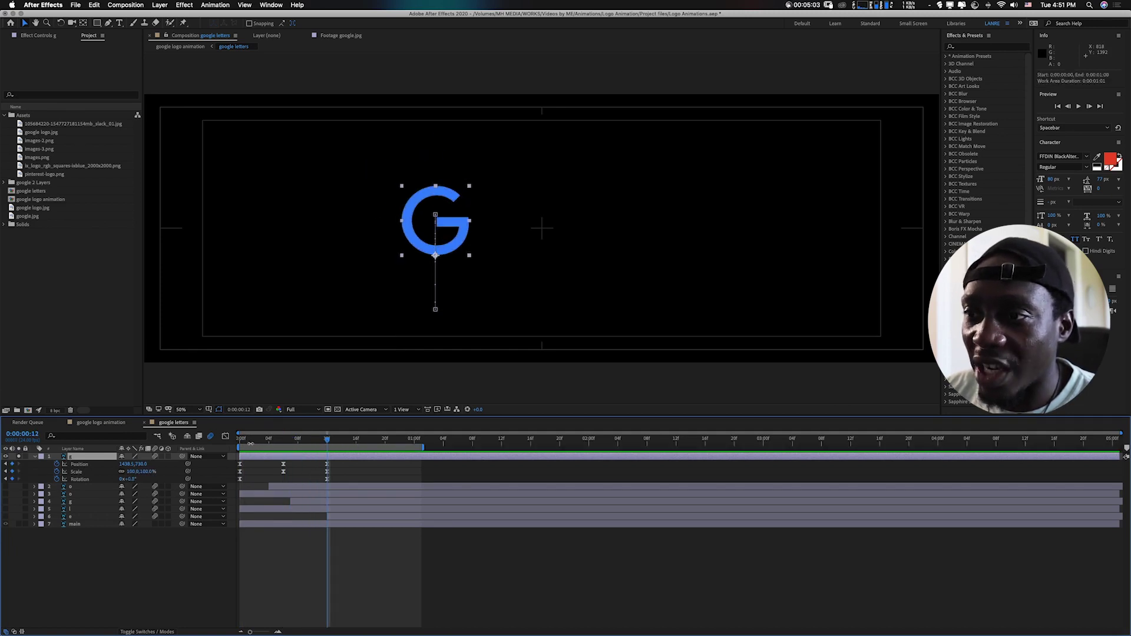
left_click(277, 441)
left_click(280, 445)
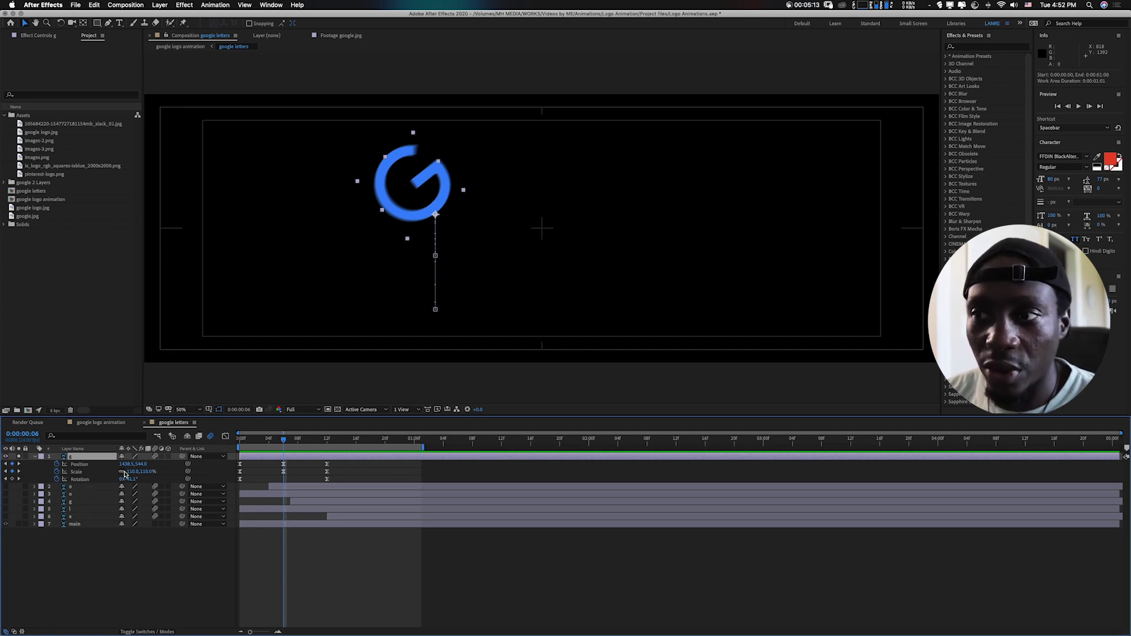
left_click(246, 440)
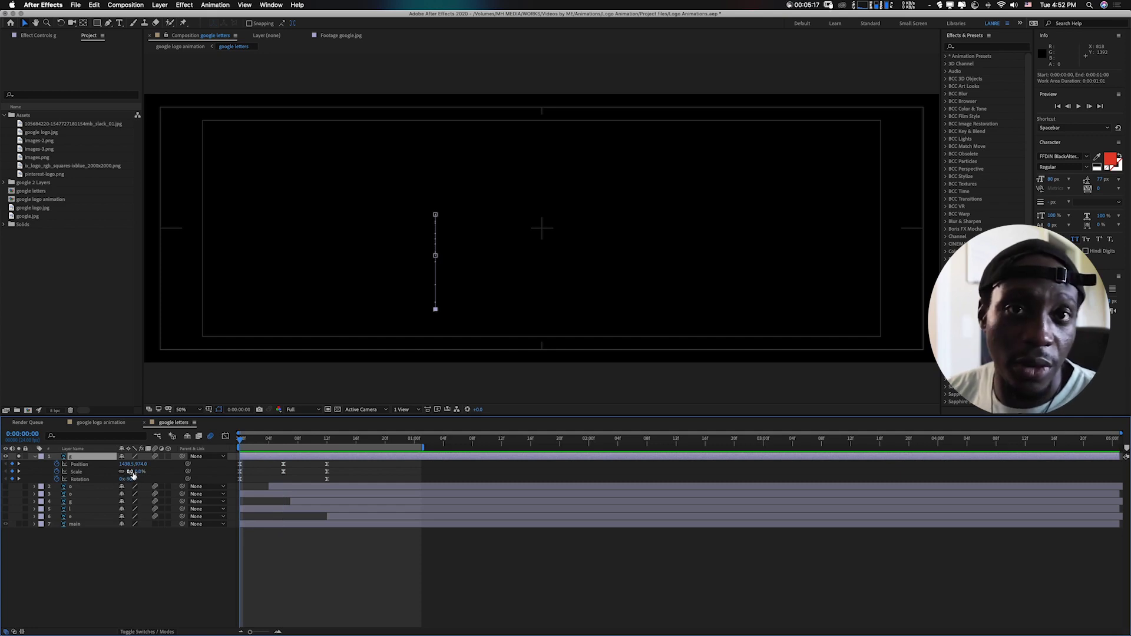
left_click(327, 440)
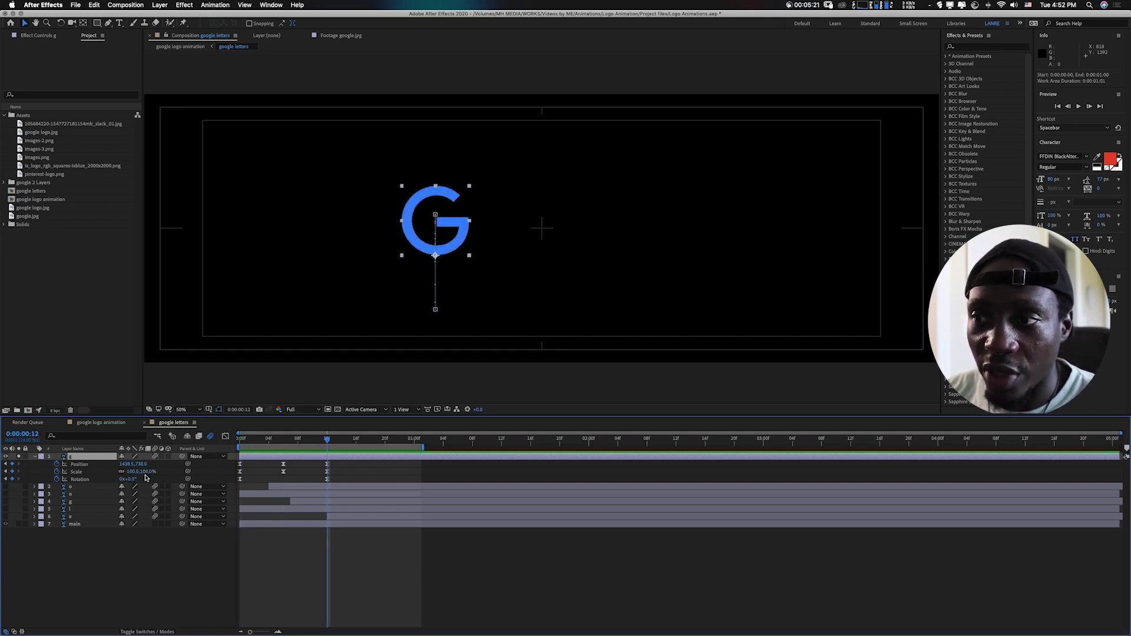
left_click_drag(315, 442, 284, 446)
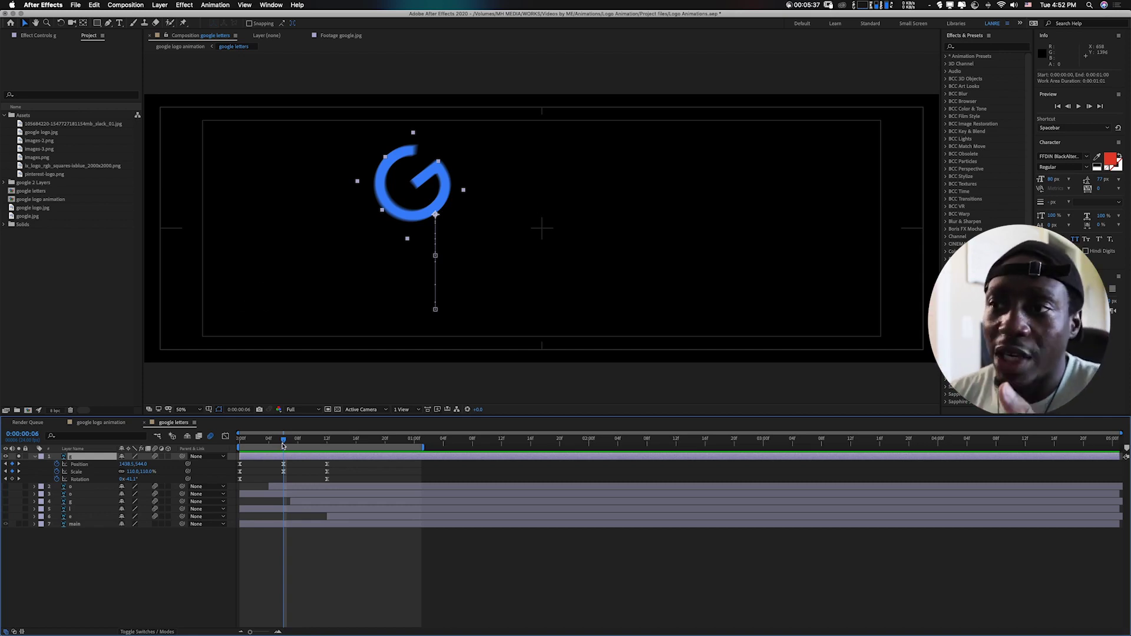
left_click_drag(278, 444, 322, 443)
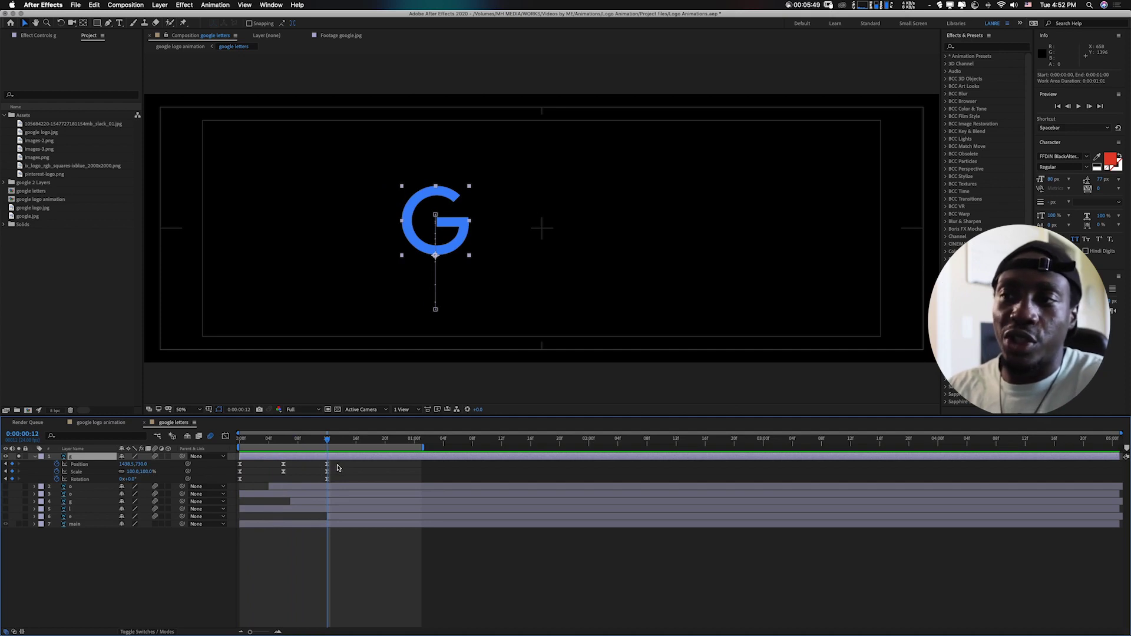
Select all of the G layer's keyframes, look up Easy Ease among the Keyframe Assistant commands, and deselect the keyframes.
left_click_drag(341, 462, 234, 487)
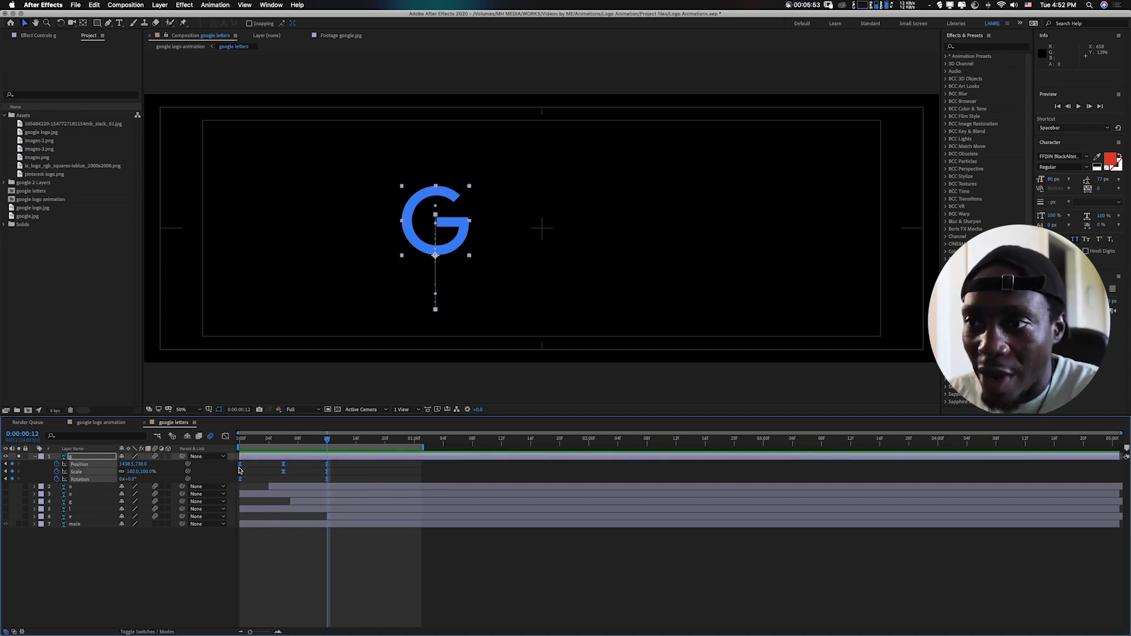
right_click(241, 471)
mouse_move(314, 571)
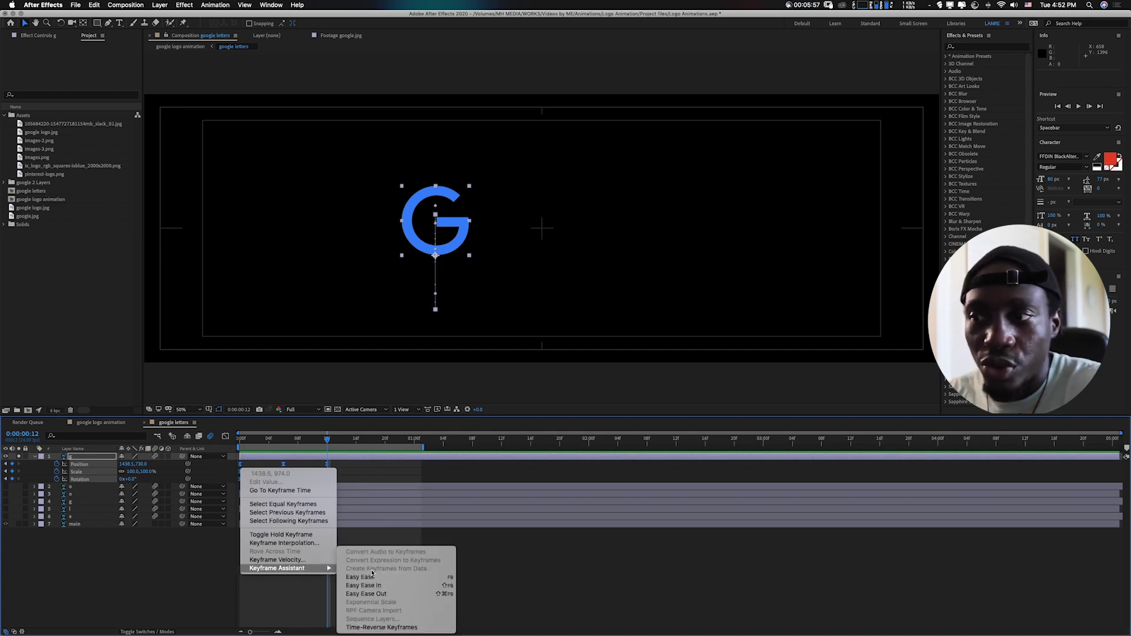
left_click(297, 589)
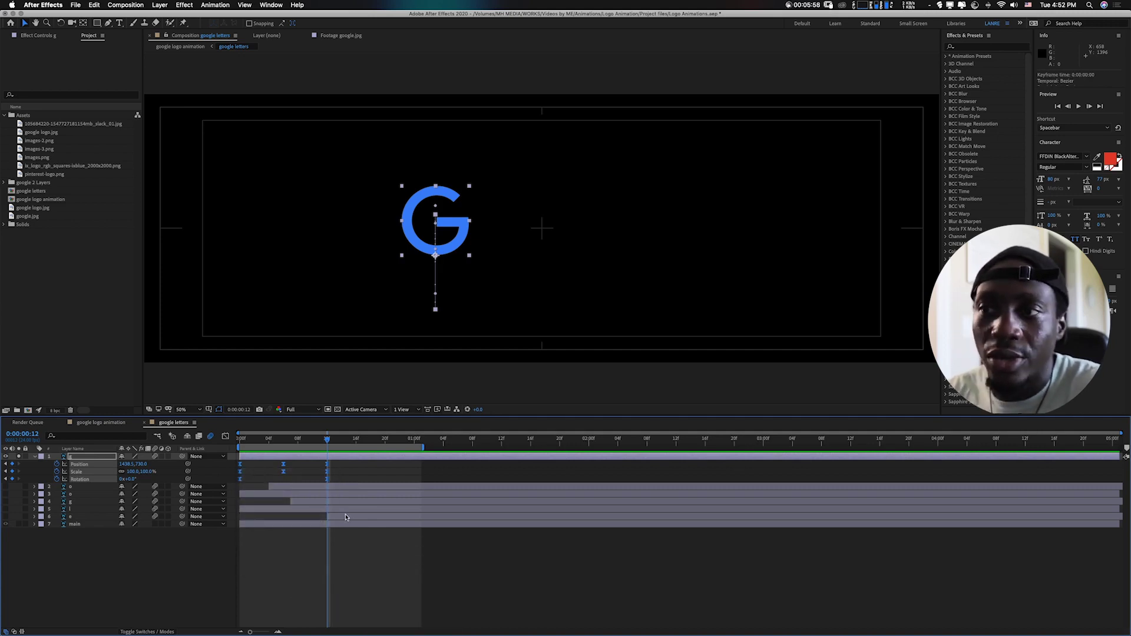
left_click(287, 567)
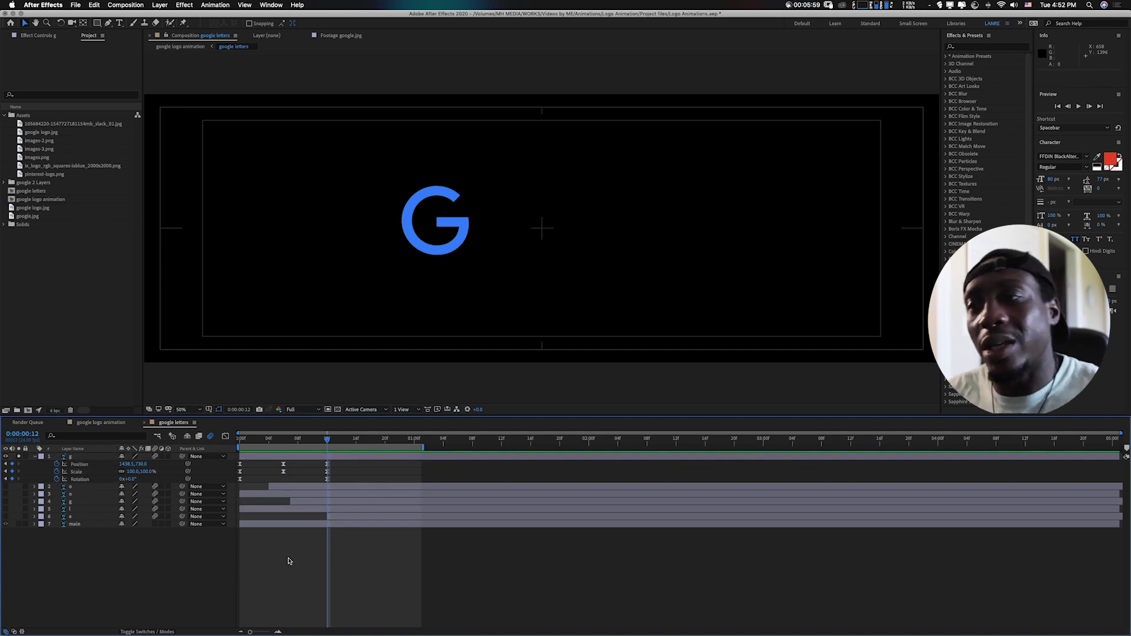
Unsolo the G layer and make the five hidden letter layers visible.
left_click(19, 456)
left_click(7, 491)
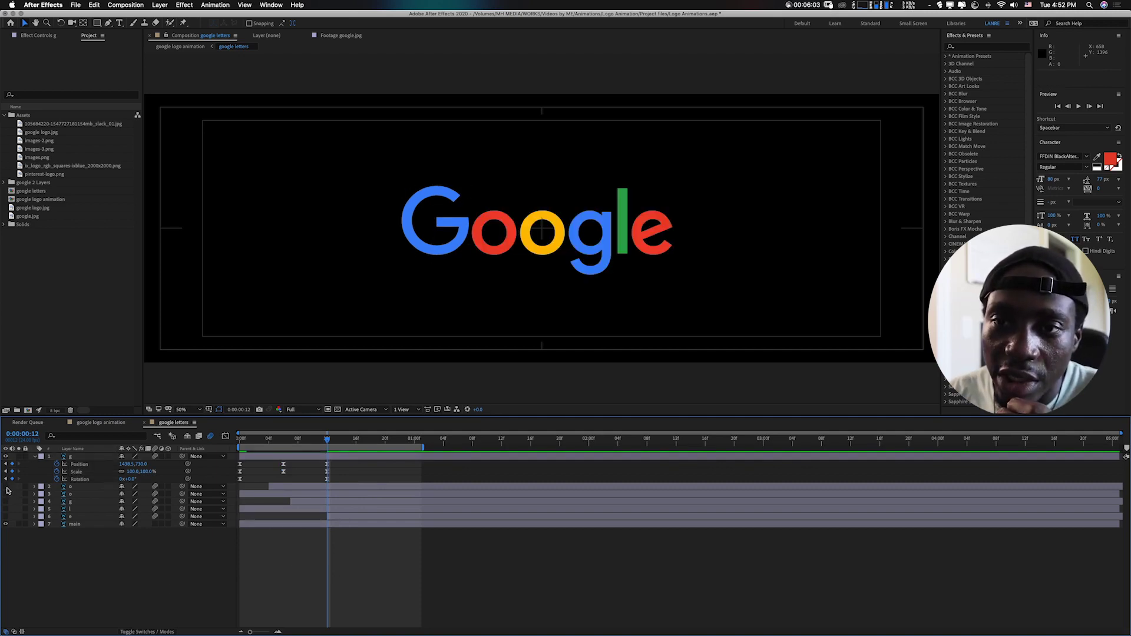
left_click_drag(6, 491, 6, 518)
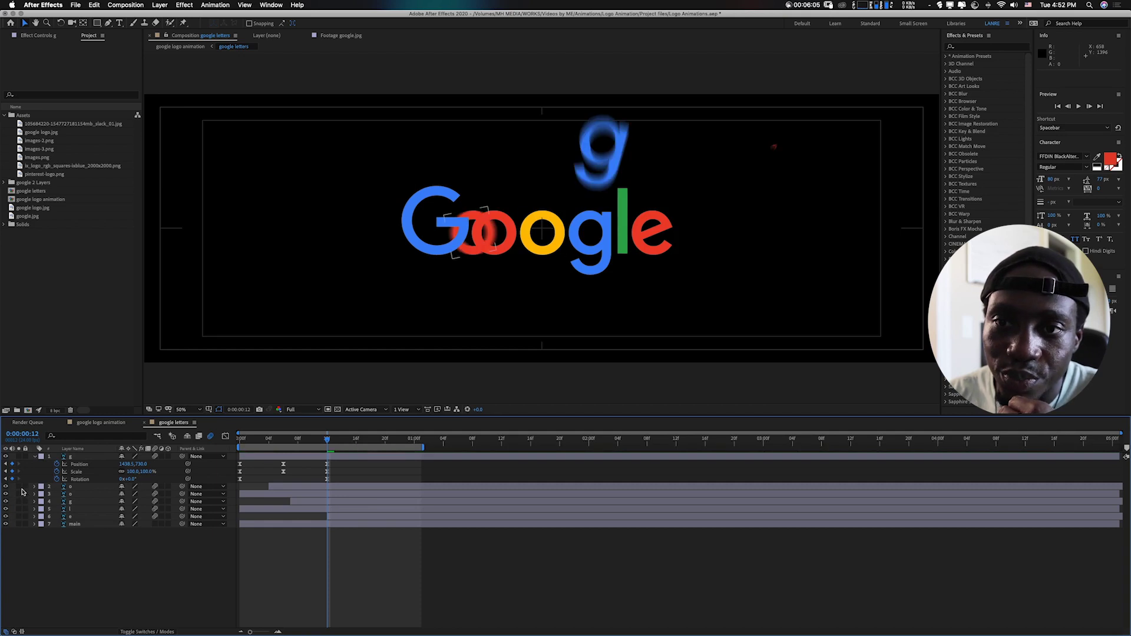
Solo the red o layer, collapse the G layer, reveal the red o's keyframed properties, and move the playhead to frame 4.
left_click(18, 486)
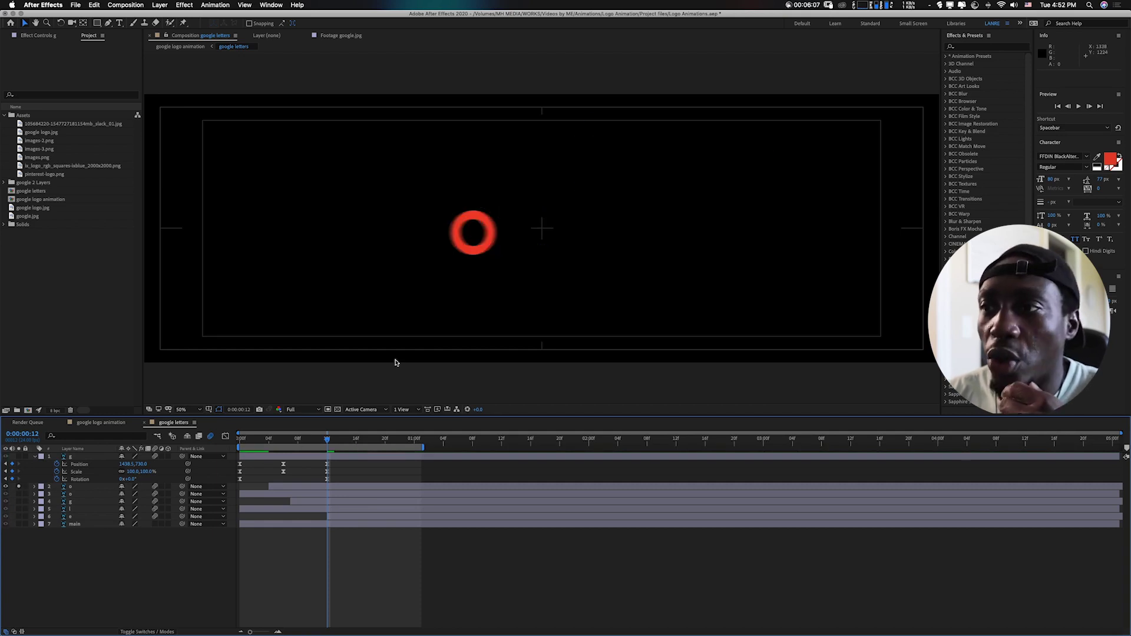
left_click(34, 457)
left_click_drag(299, 442, 291, 442)
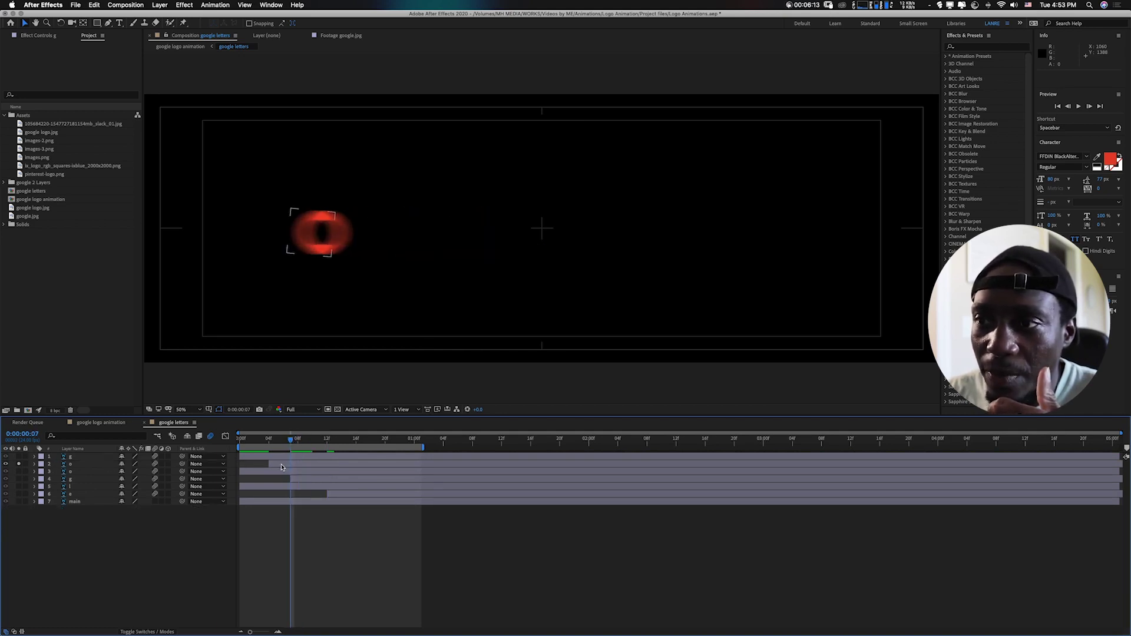
left_click(281, 467)
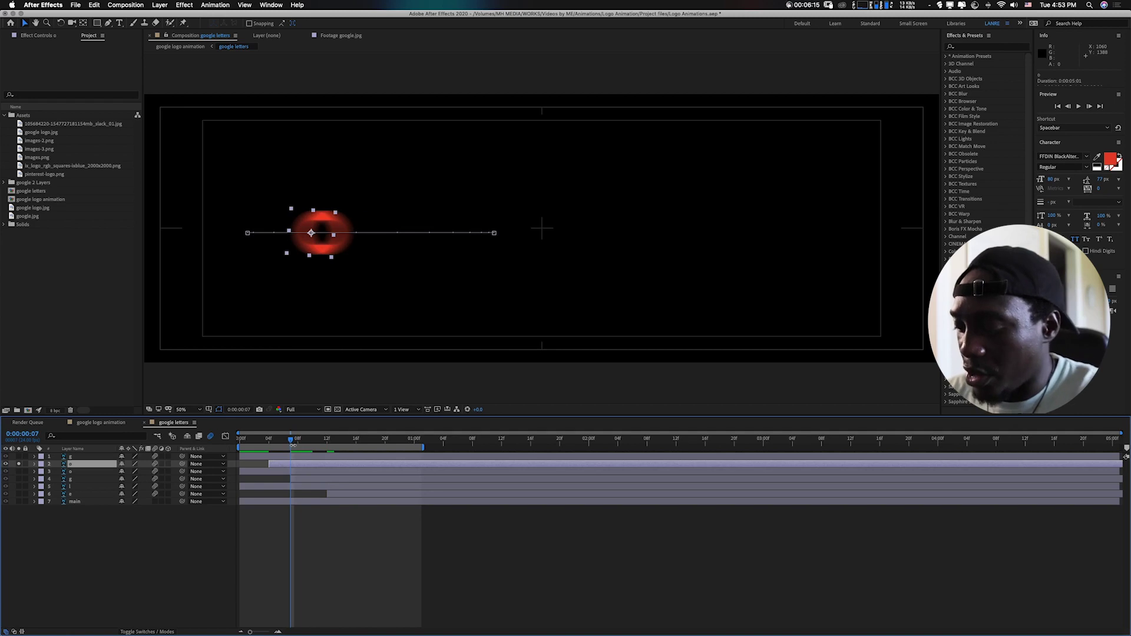
key("u")
key("j")
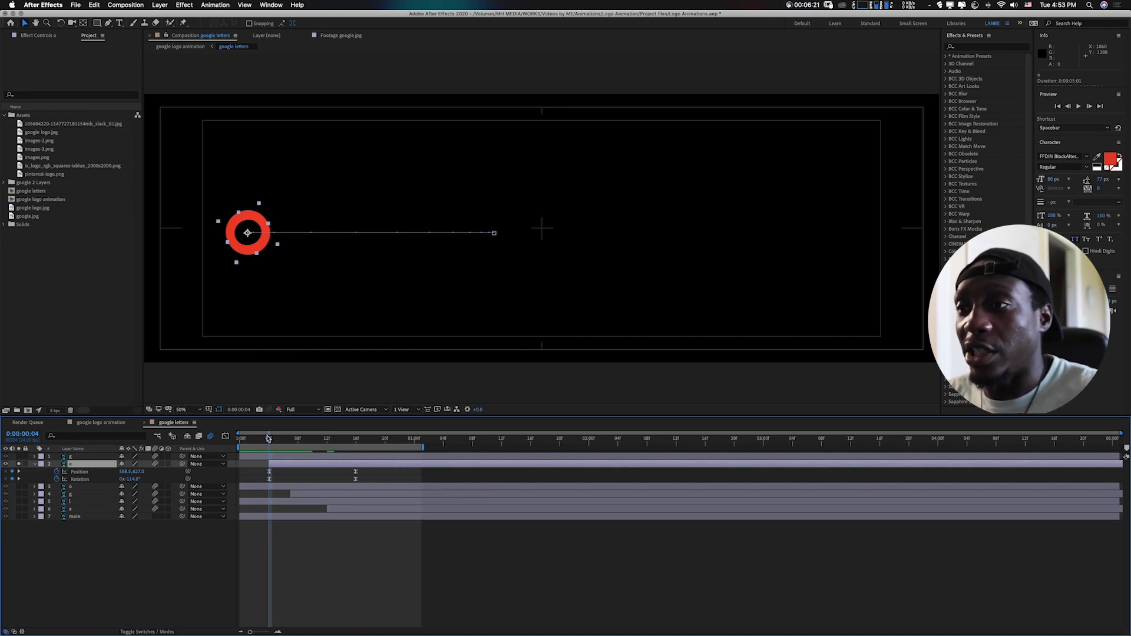
Scrub the red o's animation between frames 4 and 16 to examine its sideways movement and rotation.
left_click_drag(268, 442, 355, 440)
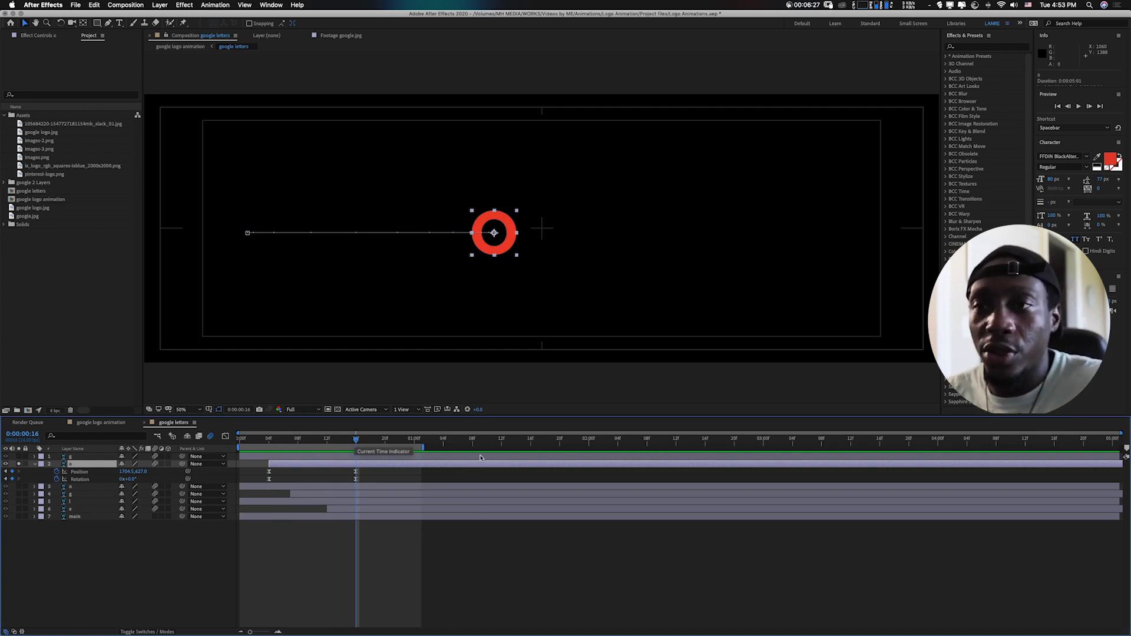
left_click(269, 444)
left_click_drag(270, 446, 286, 444)
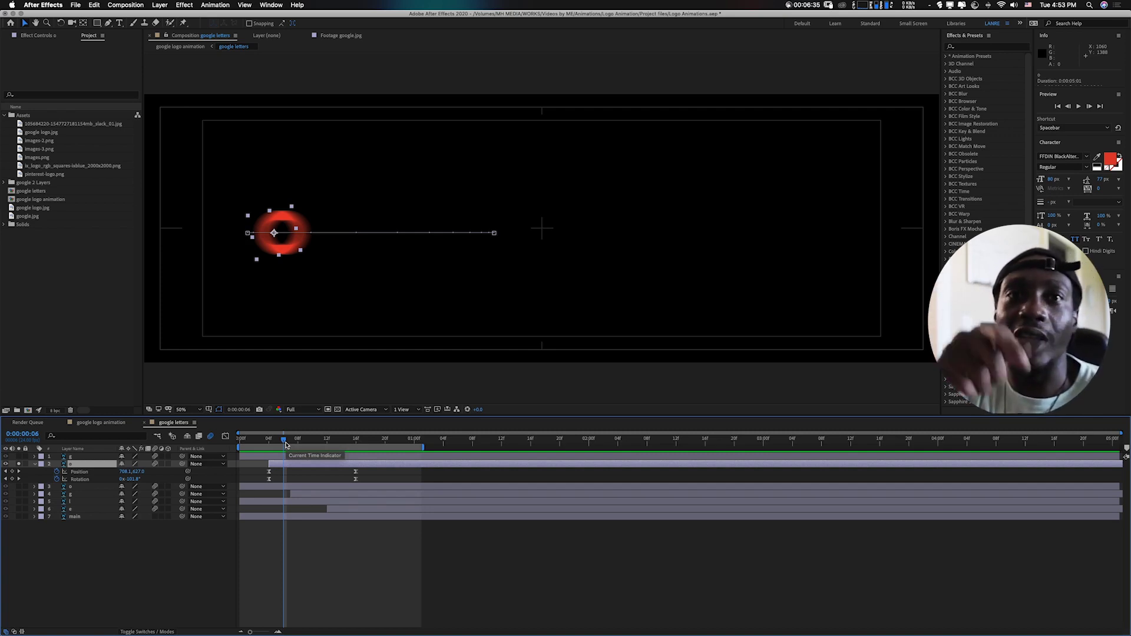
left_click_drag(262, 443, 305, 446)
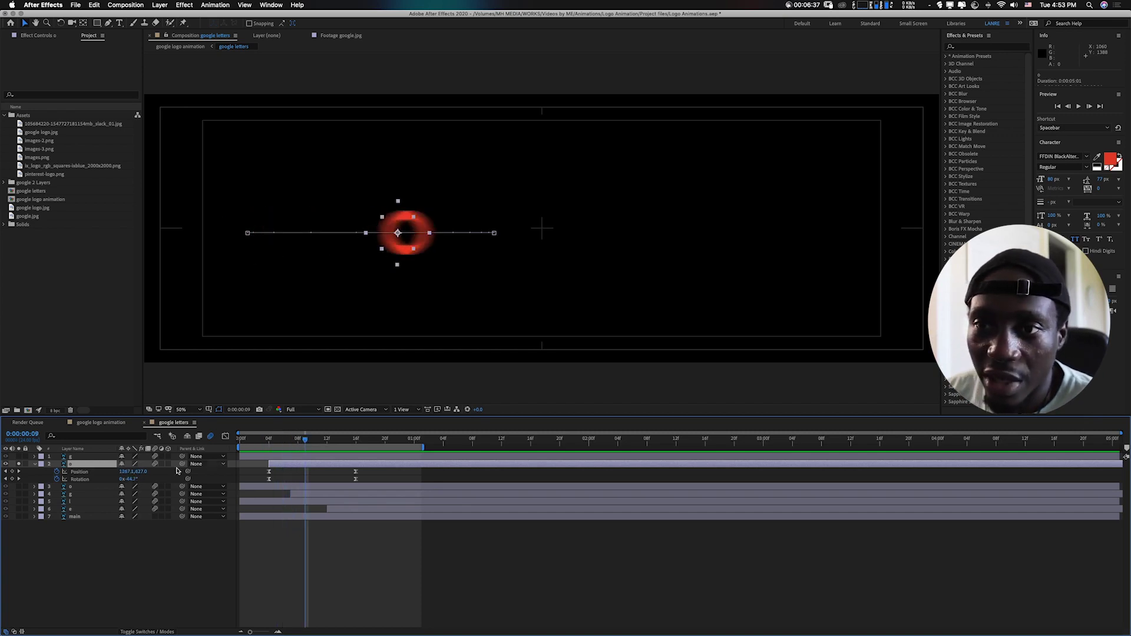
Collapse the red o layer, solo the yellow o layer alongside it, and scrub the timeline to compare their motion.
left_click(34, 464)
left_click(19, 471)
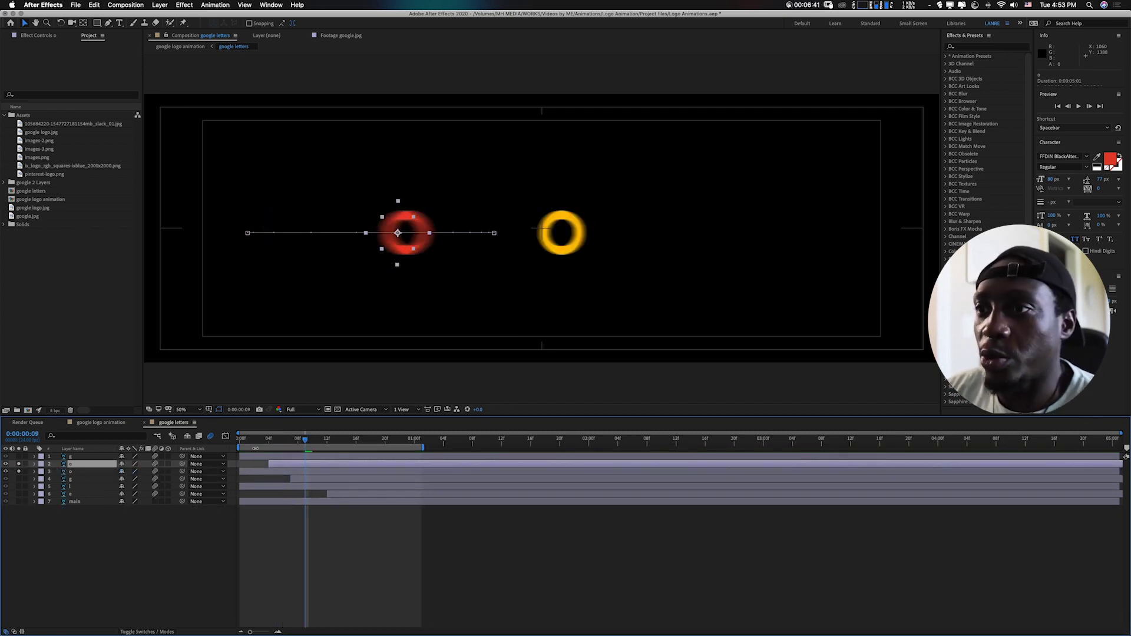
left_click_drag(248, 443, 305, 453)
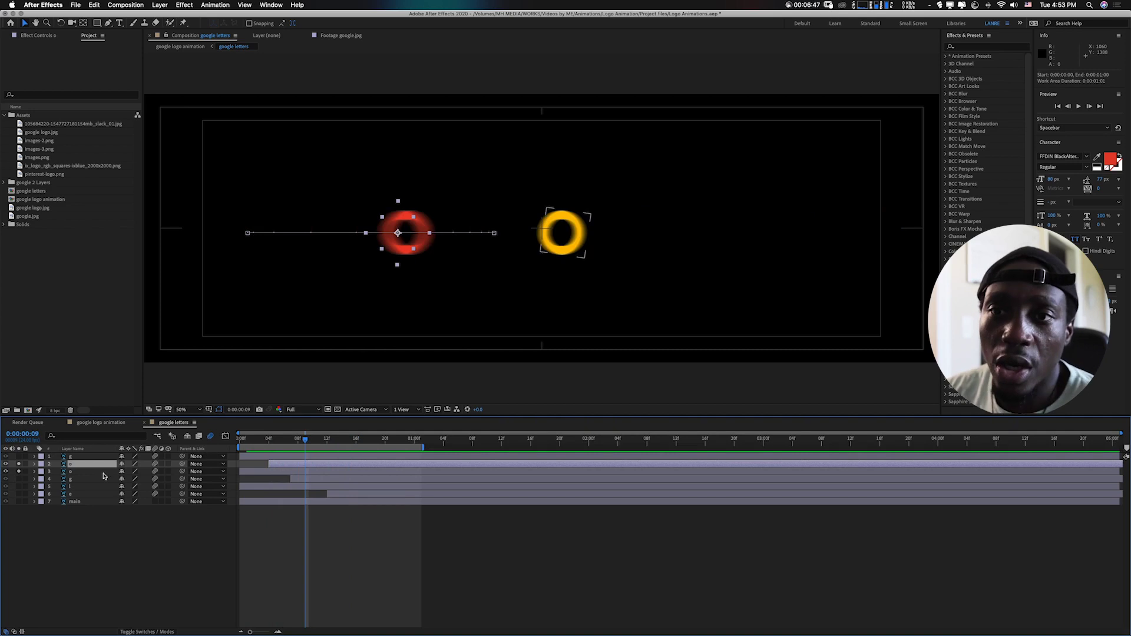
Unsolo both o layers, solo the lowercase g layer, reveal its keyframed properties, and move the playhead to frame 7.
left_click(20, 472)
left_click(19, 464)
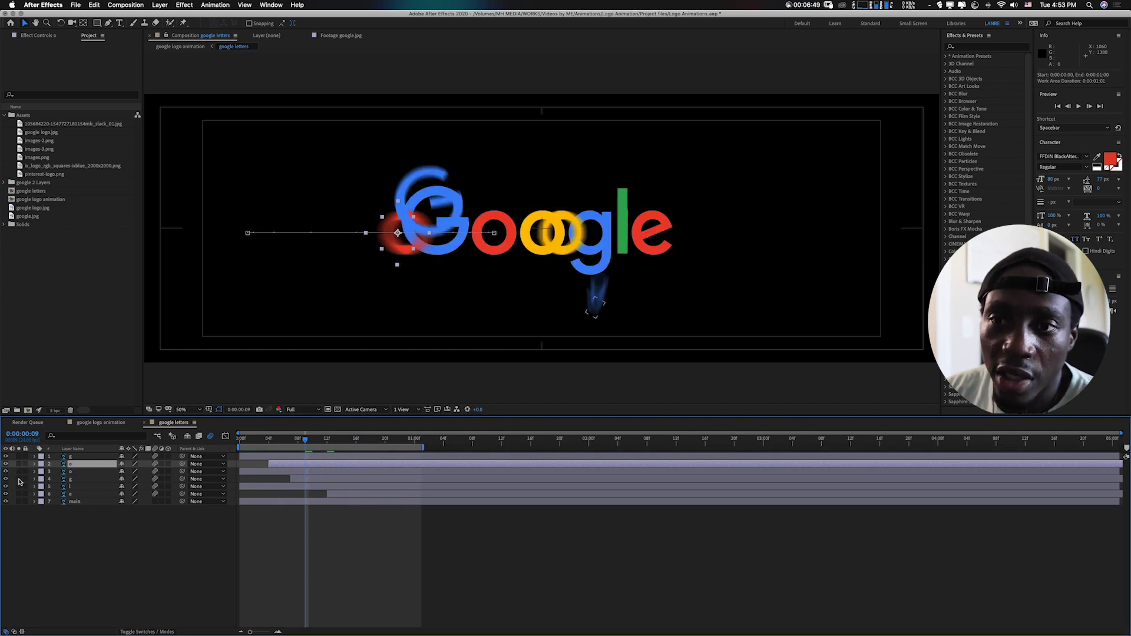
left_click(19, 479)
left_click(72, 481)
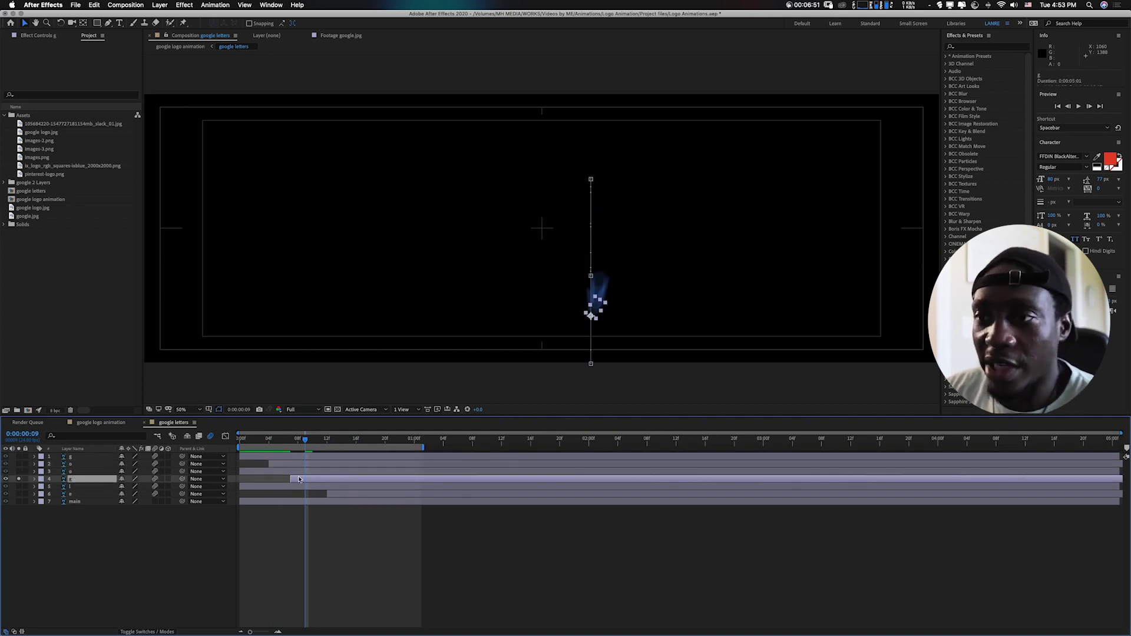
key("u")
mouse_move(289, 446)
left_mouse_down()
mouse_move(363, 449)
mouse_move(275, 450)
mouse_move(290, 452)
left_mouse_up()
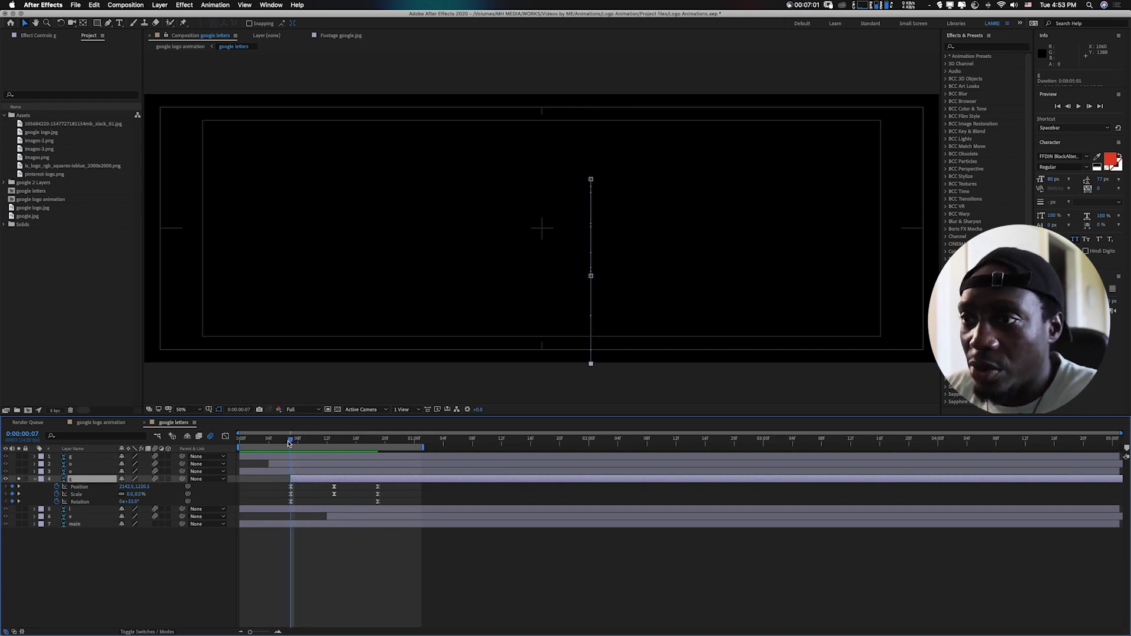
Scrub the lowercase g's animation between frames 7, 13 and 19 to examine its position, scale and rotation keyframes.
left_click_drag(297, 444, 339, 445)
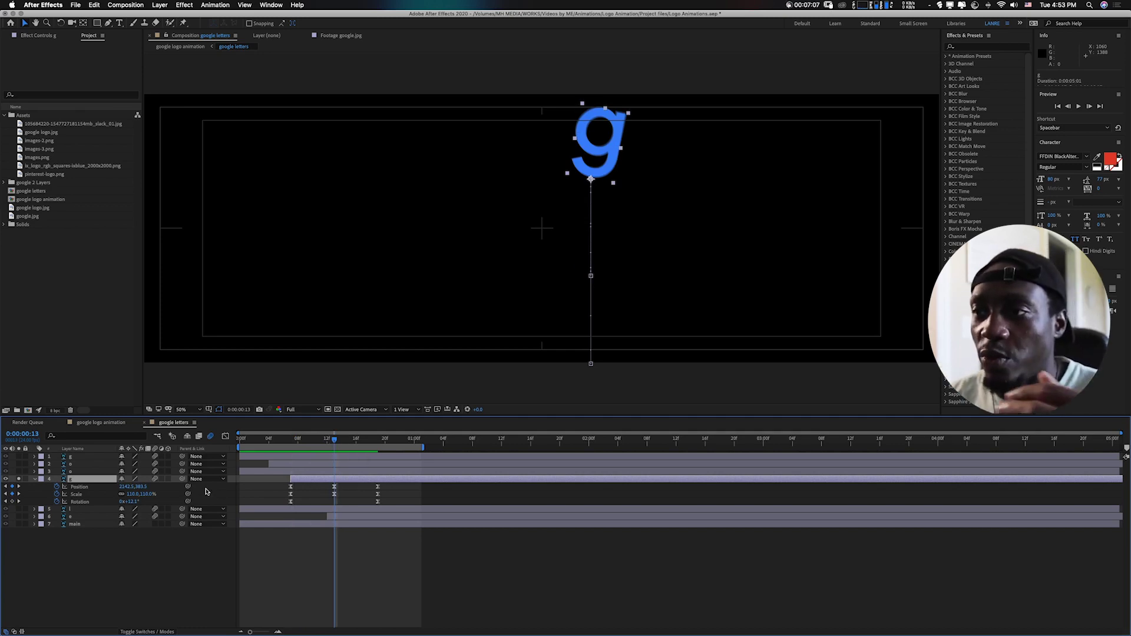
left_click_drag(364, 439, 378, 443)
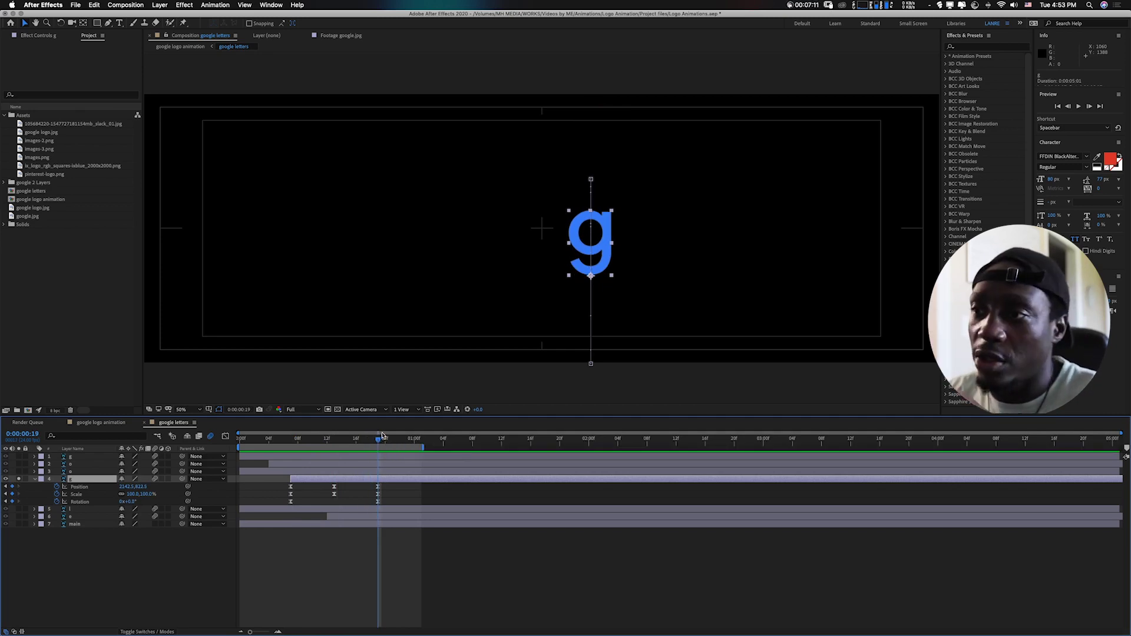
left_click_drag(371, 436, 340, 444)
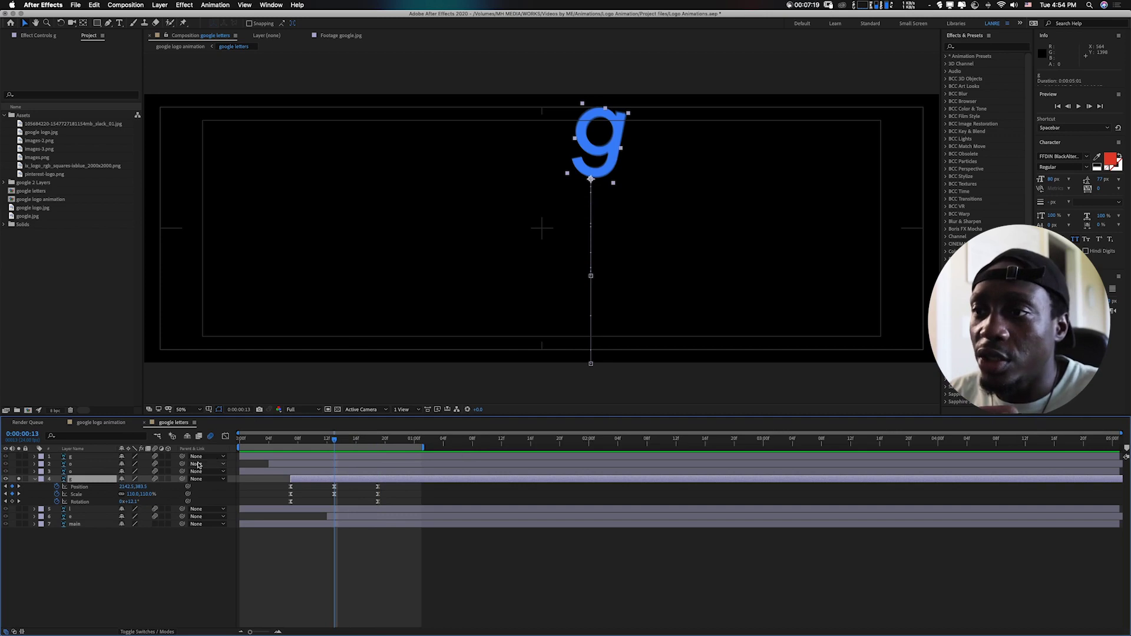
left_click_drag(284, 443, 327, 442)
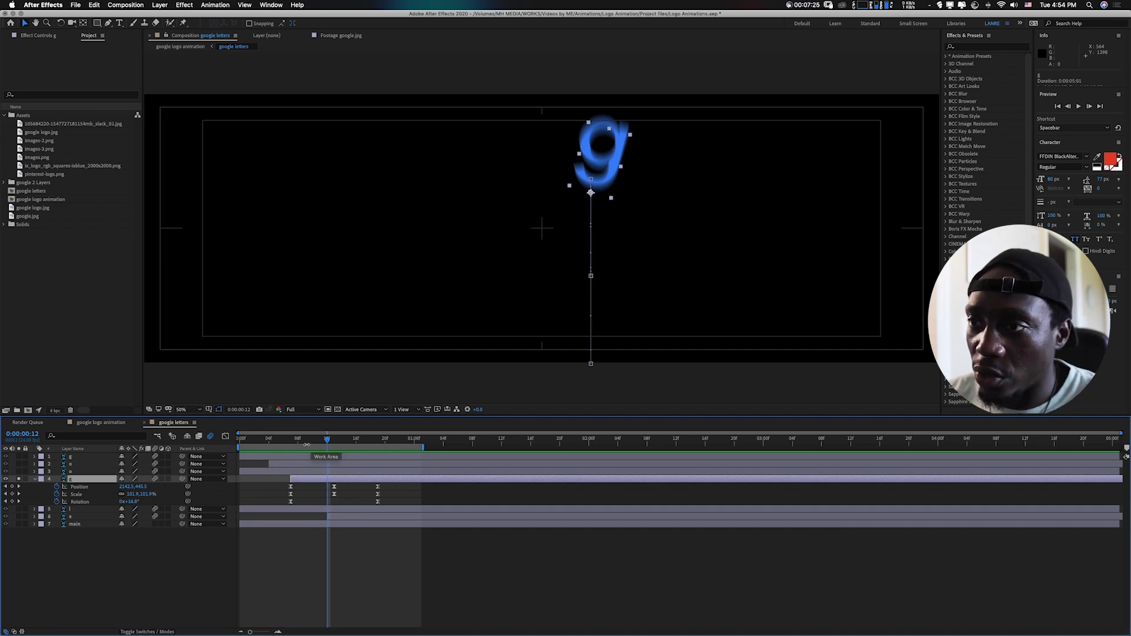
left_click_drag(317, 443, 380, 456)
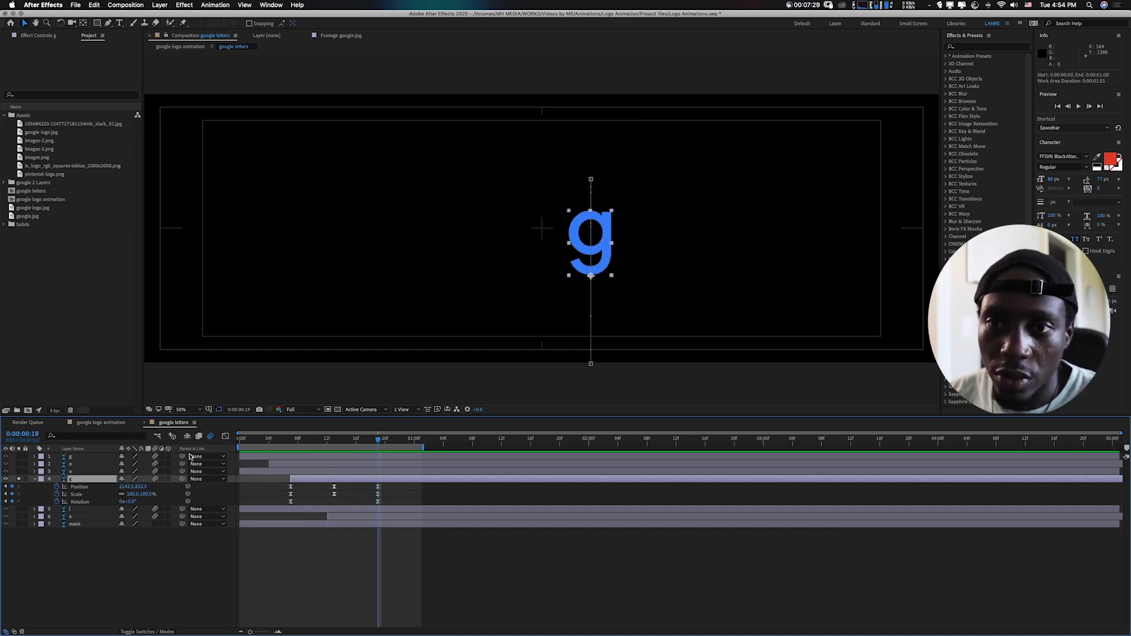
Collapse and unsolo the lowercase g layer, solo the l layer, reveal its keyframed properties, and move the playhead to frame 0.
left_click(34, 479)
left_click(18, 479)
left_click(19, 486)
mouse_move(289, 443)
left_mouse_down()
mouse_move(243, 443)
mouse_move(255, 444)
left_mouse_up()
left_click(264, 488)
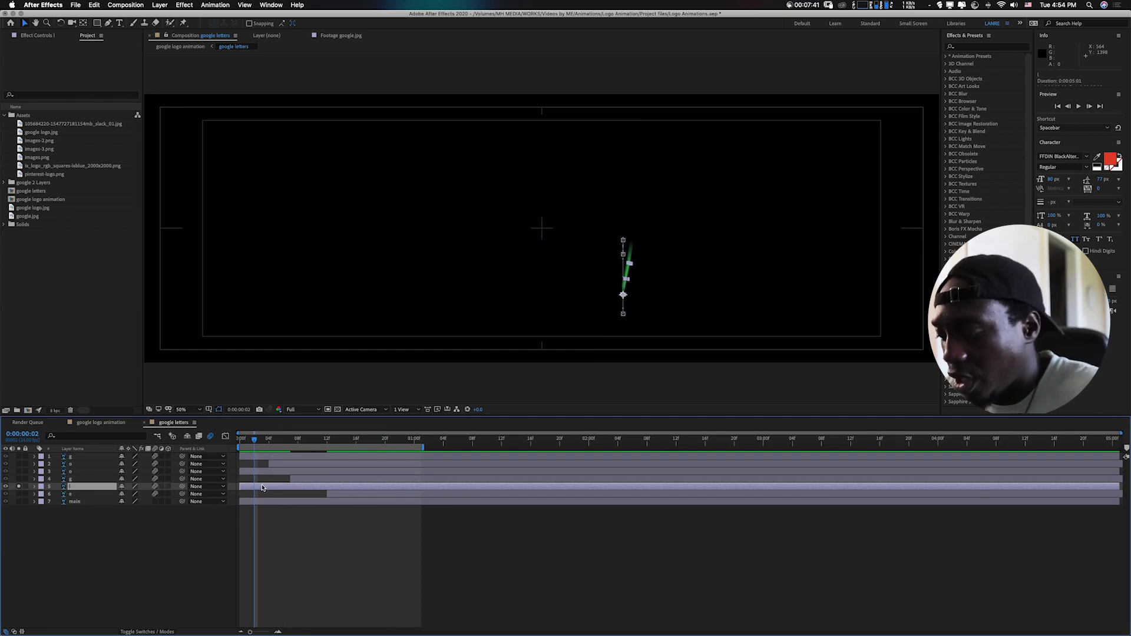
key("u")
left_click_drag(255, 441, 241, 443)
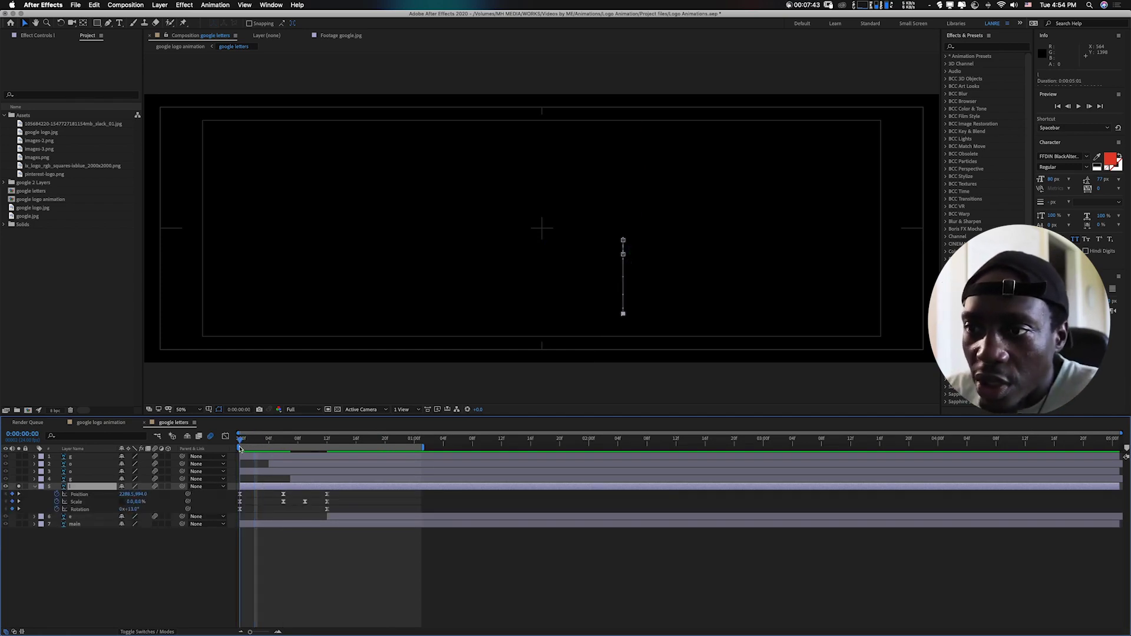
Scrub the l layer's animation from frame 0 to frame 6 to examine how the letter rises, stretches and rotates.
mouse_move(240, 442)
left_mouse_down()
mouse_move(308, 446)
mouse_move(240, 447)
mouse_move(283, 447)
left_mouse_up()
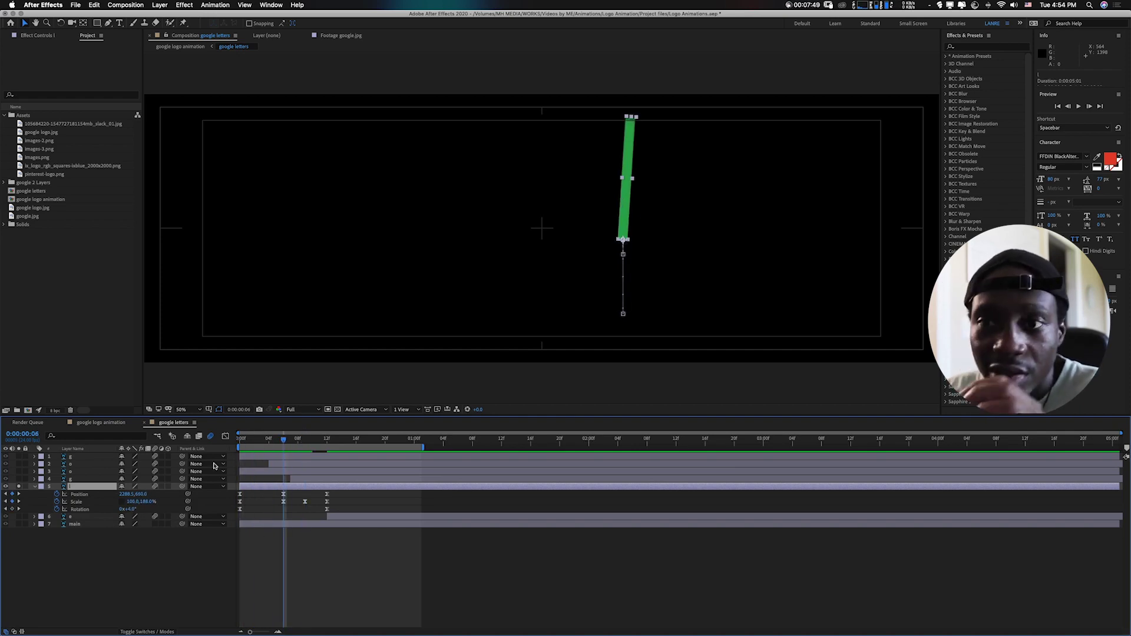
key("Home")
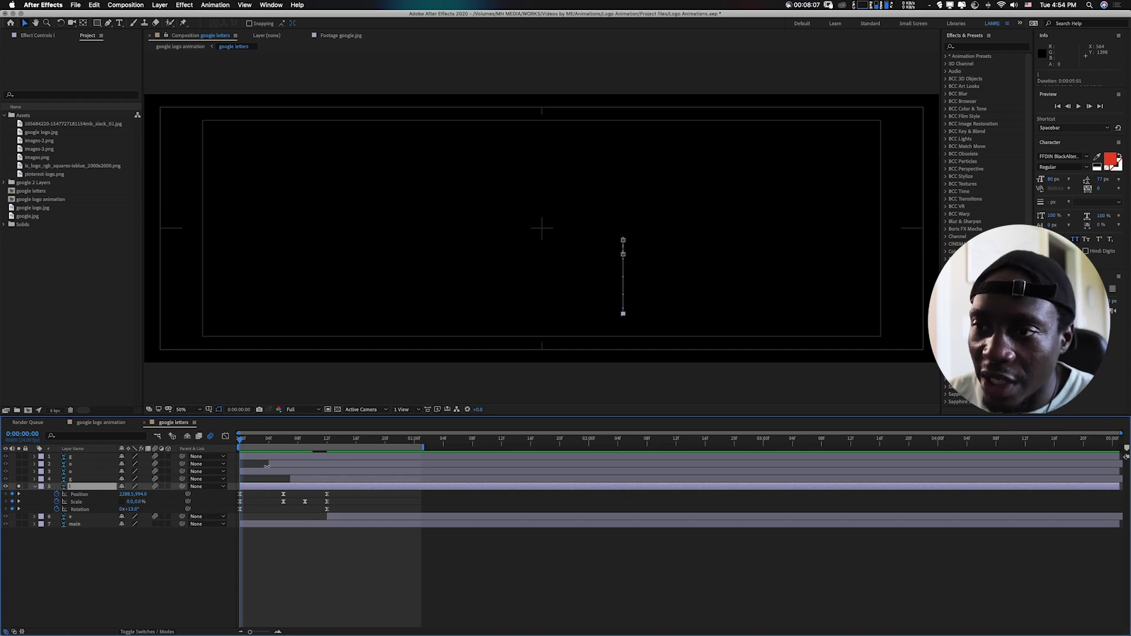
left_click_drag(242, 439, 261, 439)
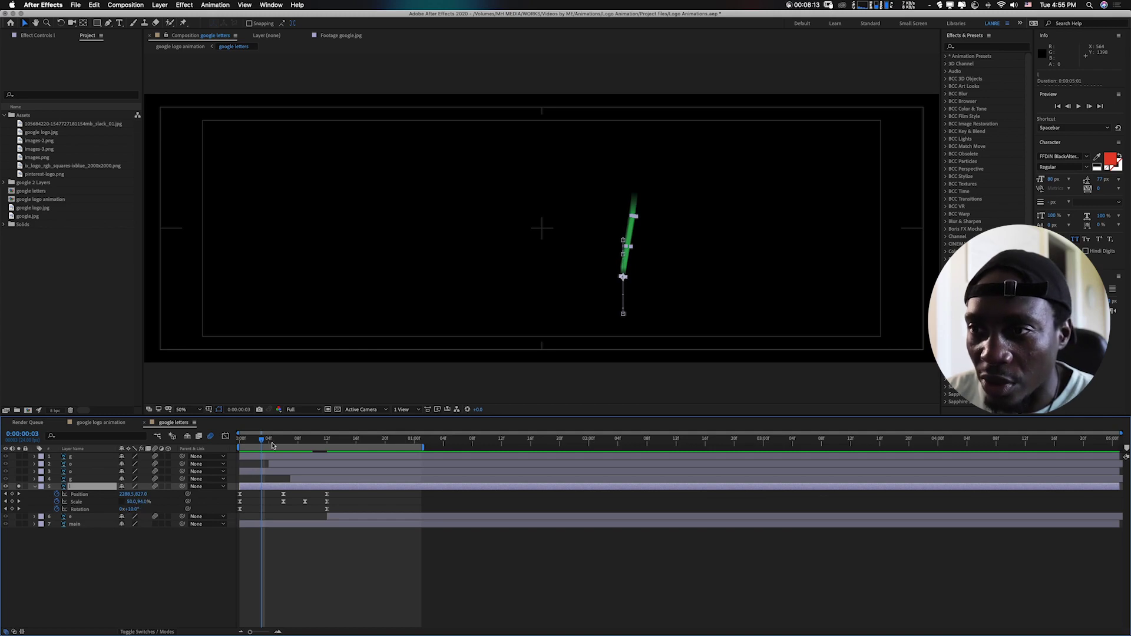
left_click_drag(263, 443, 283, 440)
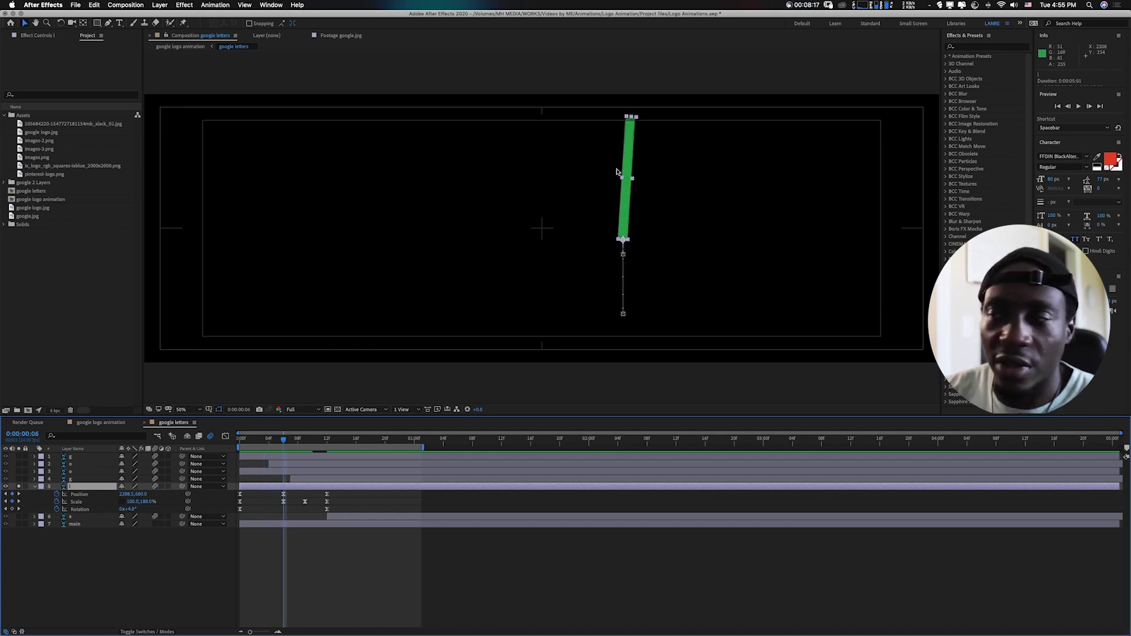
Scrub the l layer's animation from frame 6 to frame 12 to examine how the letter settles, and collapse its properties.
left_click_drag(286, 441, 328, 440)
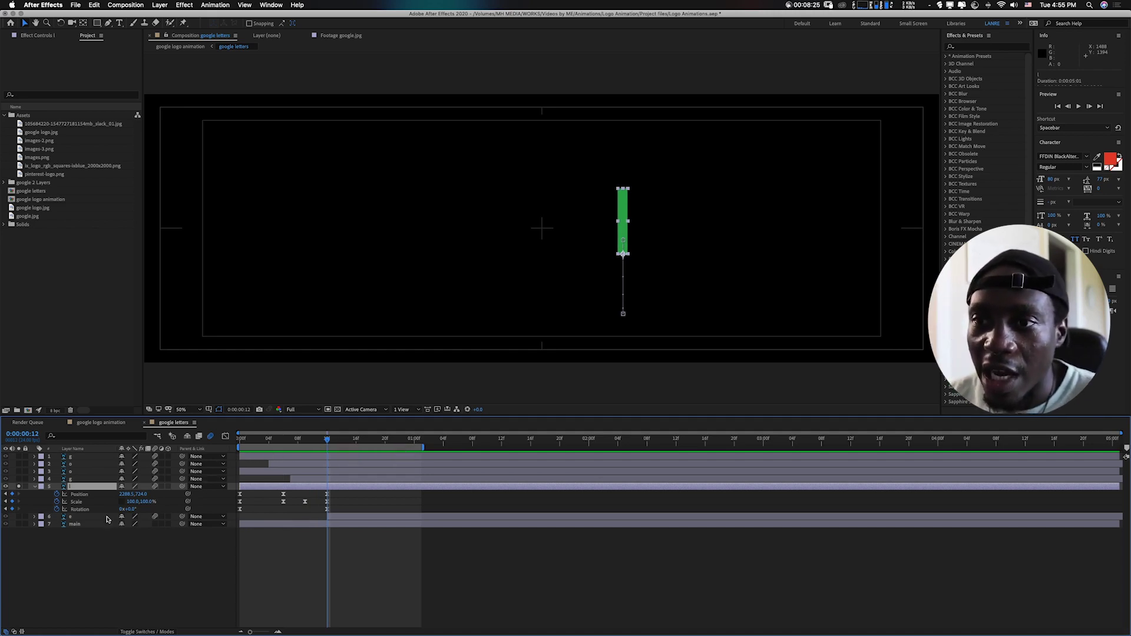
mouse_move(271, 443)
left_mouse_down()
mouse_move(240, 442)
mouse_move(327, 441)
left_mouse_up()
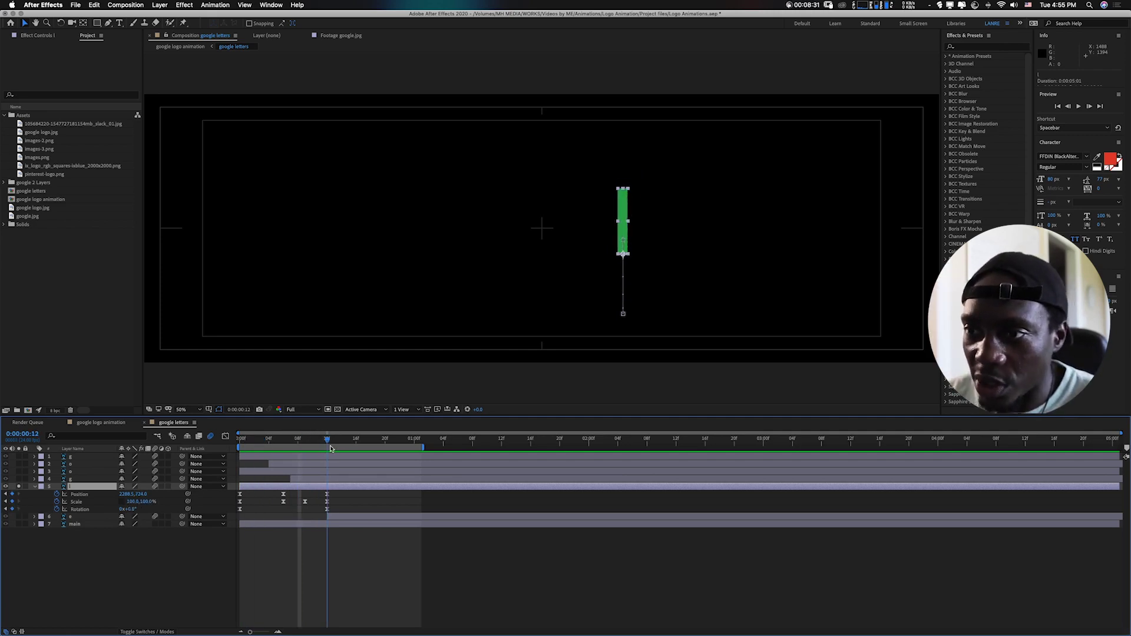
left_click(34, 487)
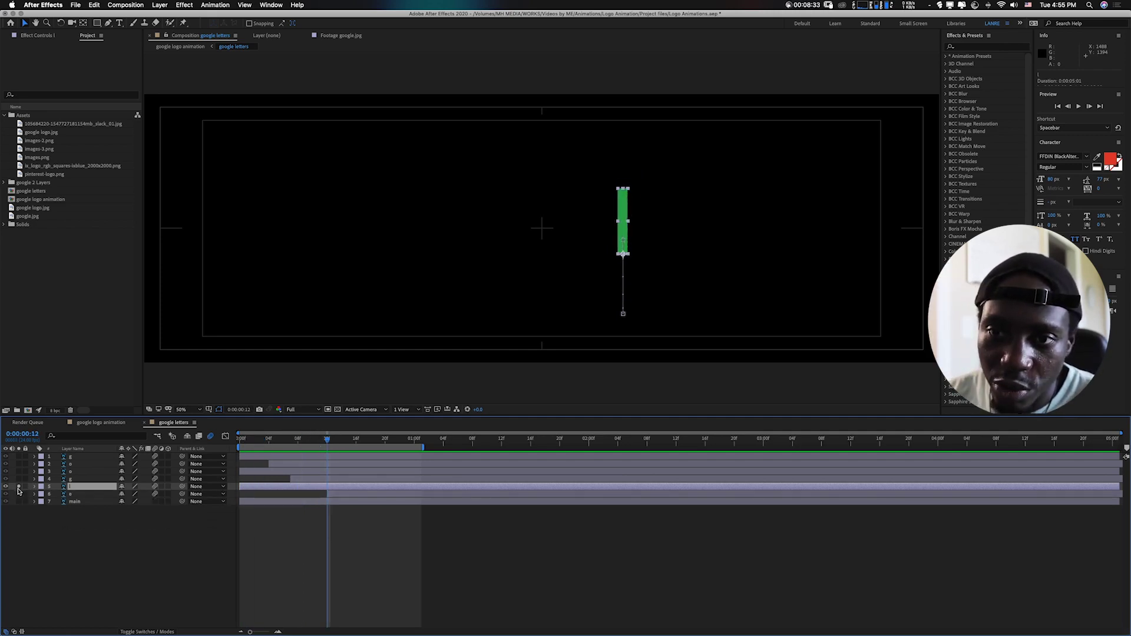
Unsolo the l layer, solo the e layer, return the playhead to frame 0, and reveal the e layer's keyframed properties.
left_click(19, 487)
left_click(19, 493)
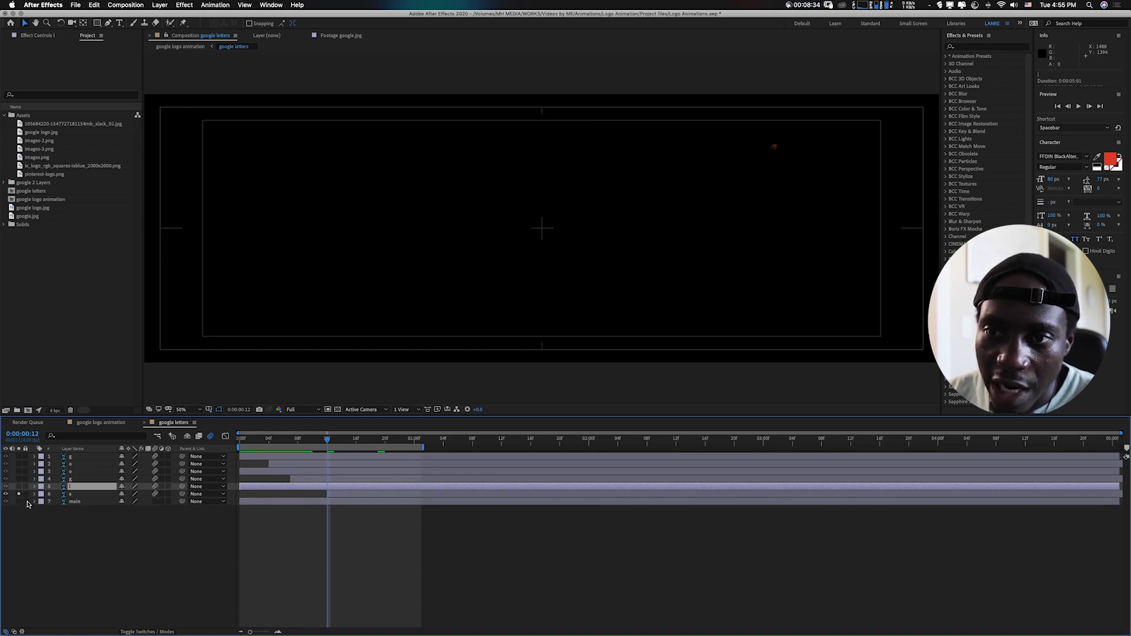
left_click(71, 496)
left_click_drag(258, 443, 241, 442)
left_click(304, 502)
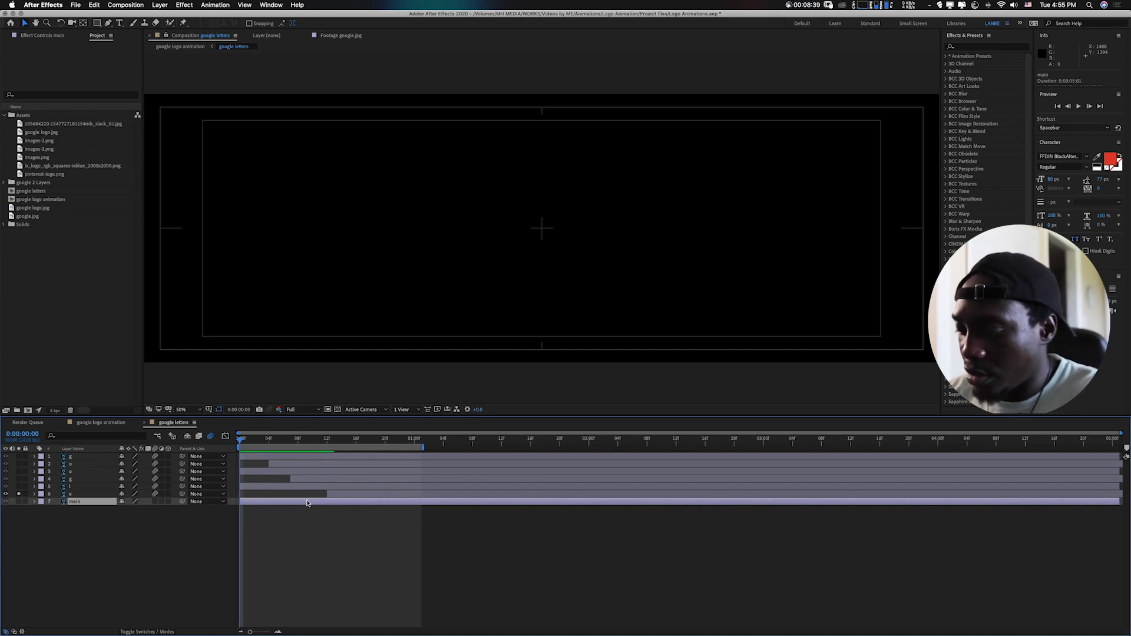
left_click(329, 494)
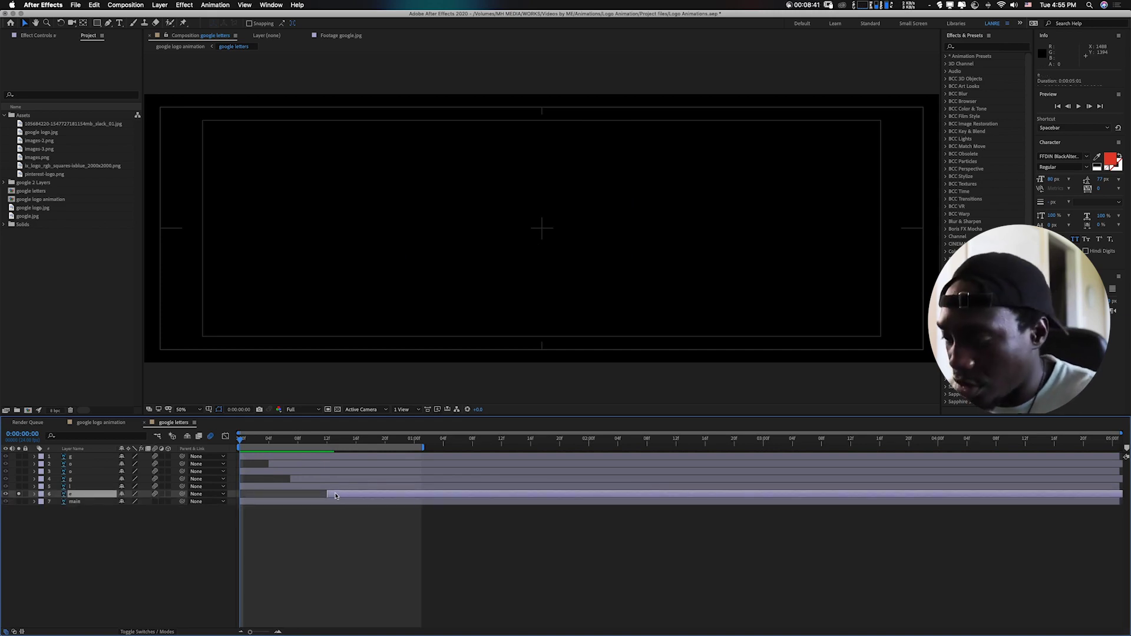
key("u")
Scrub the e layer's animation between frames 12, 16 and 20 to examine its position, scale and rotation keyframes.
left_click_drag(327, 442, 391, 445)
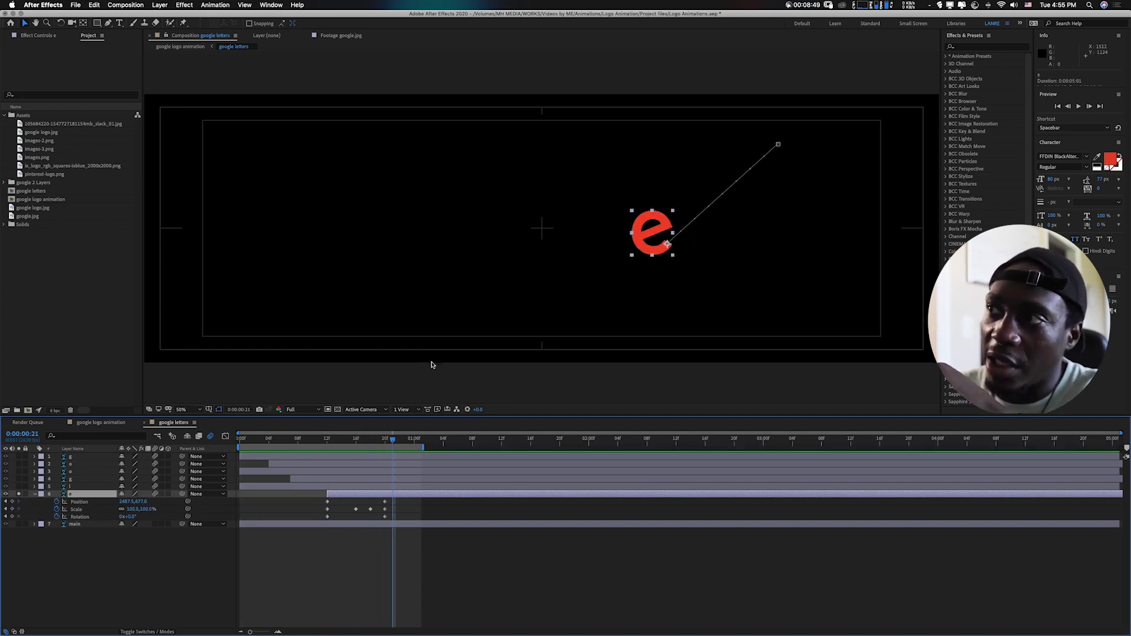
left_click_drag(327, 445, 357, 439)
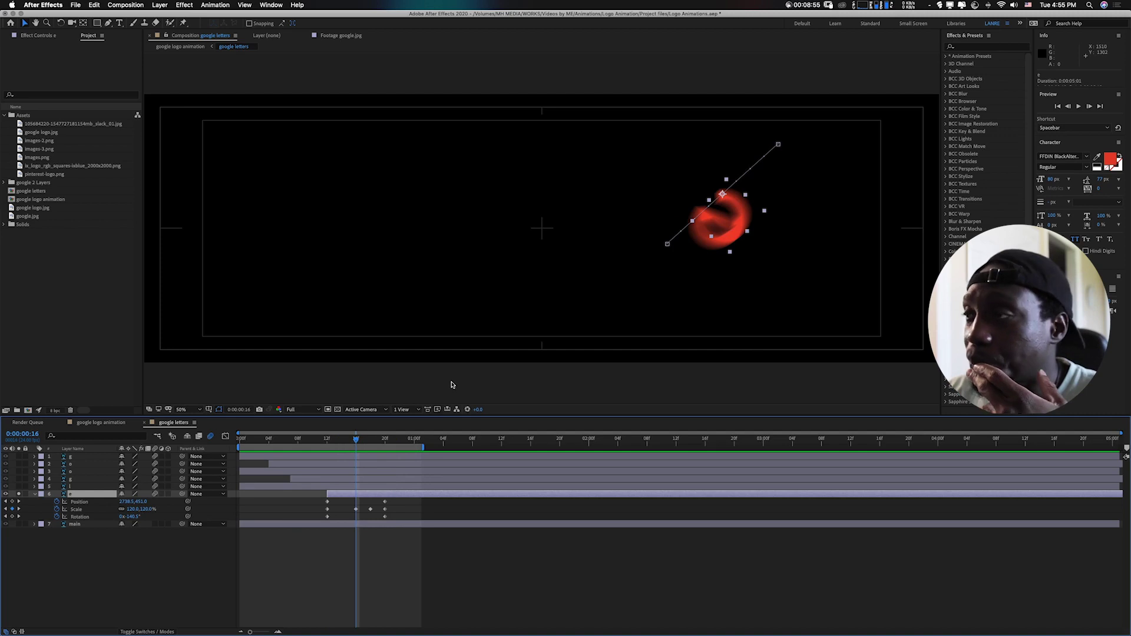
left_click_drag(356, 443, 386, 440)
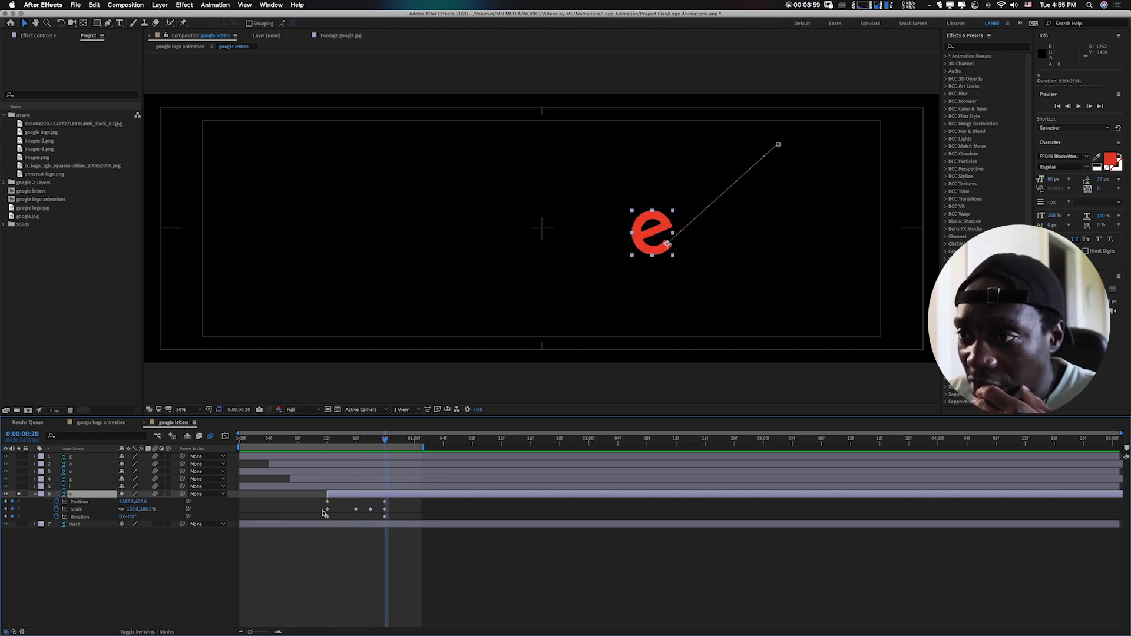
Apply Easy Ease to all of the e layer's keyframes and select its final position, scale and rotation keyframes at frame 20.
left_click_drag(317, 505, 398, 513)
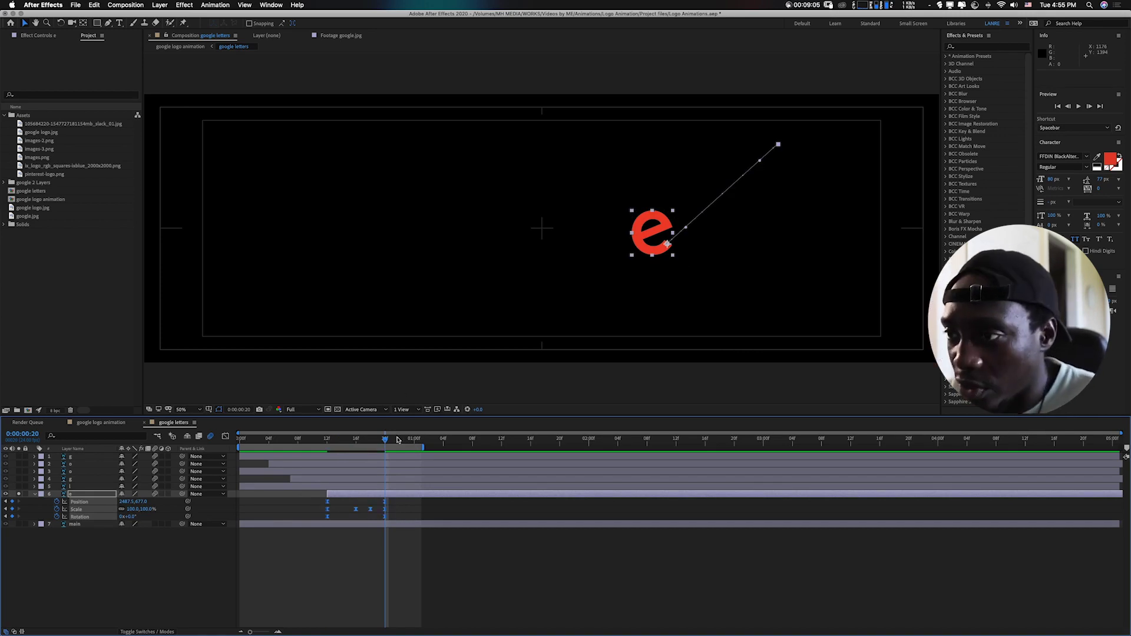
left_click(396, 505)
left_click(384, 517)
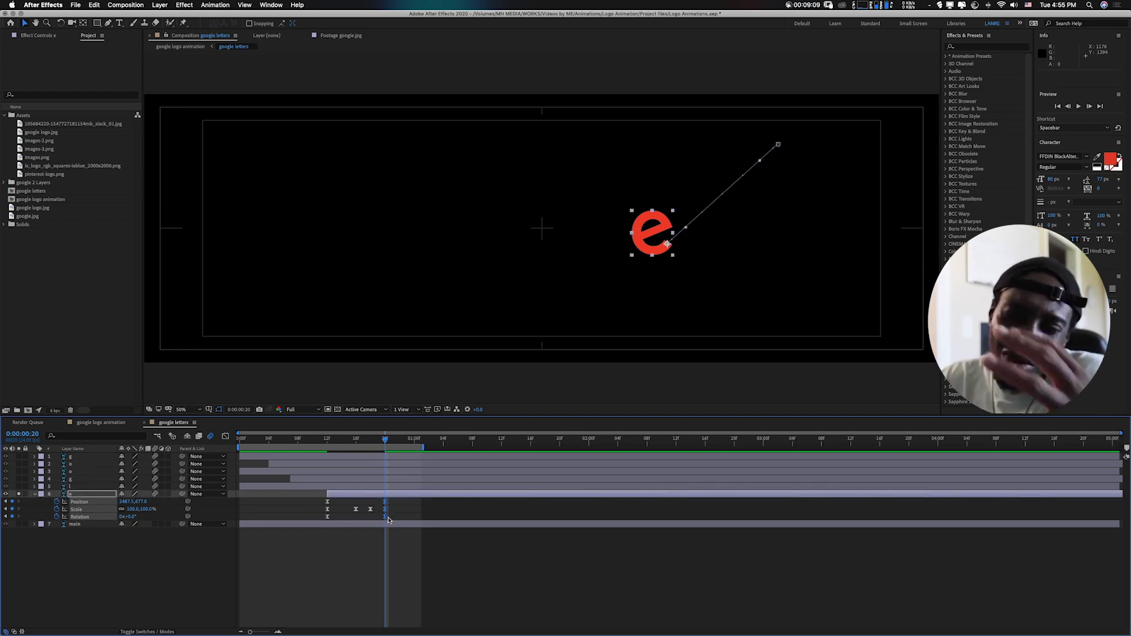
Lengthen the incoming ease of the e layer's final keyframes in the Graph Editor so the speed curves slow gradually into frame 20.
left_click(225, 436)
left_click(225, 436)
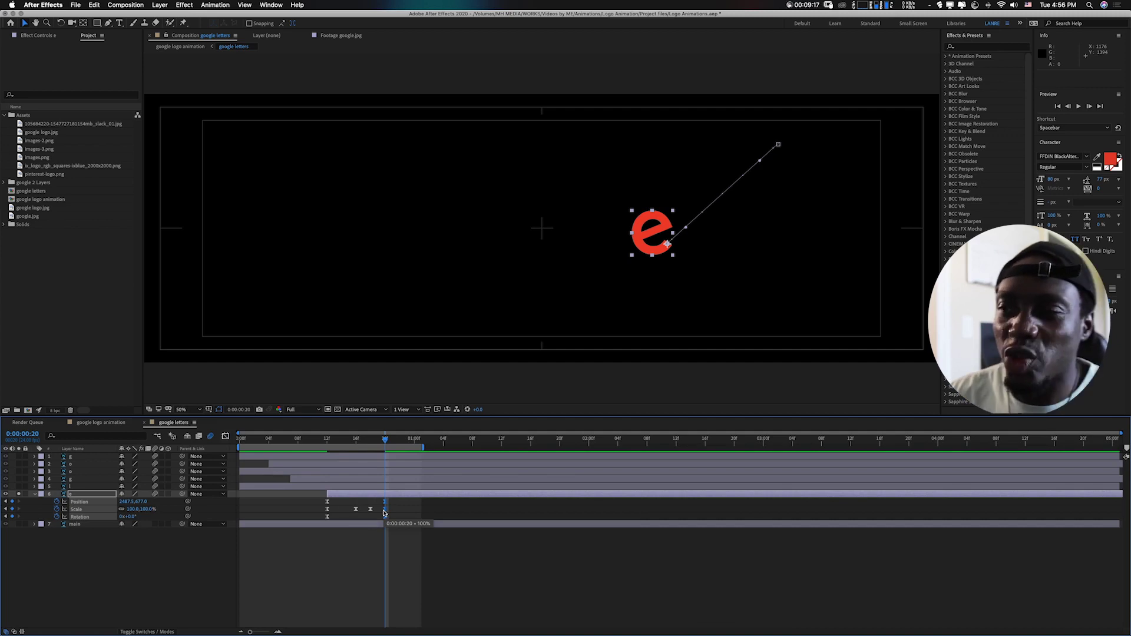
left_click(225, 437)
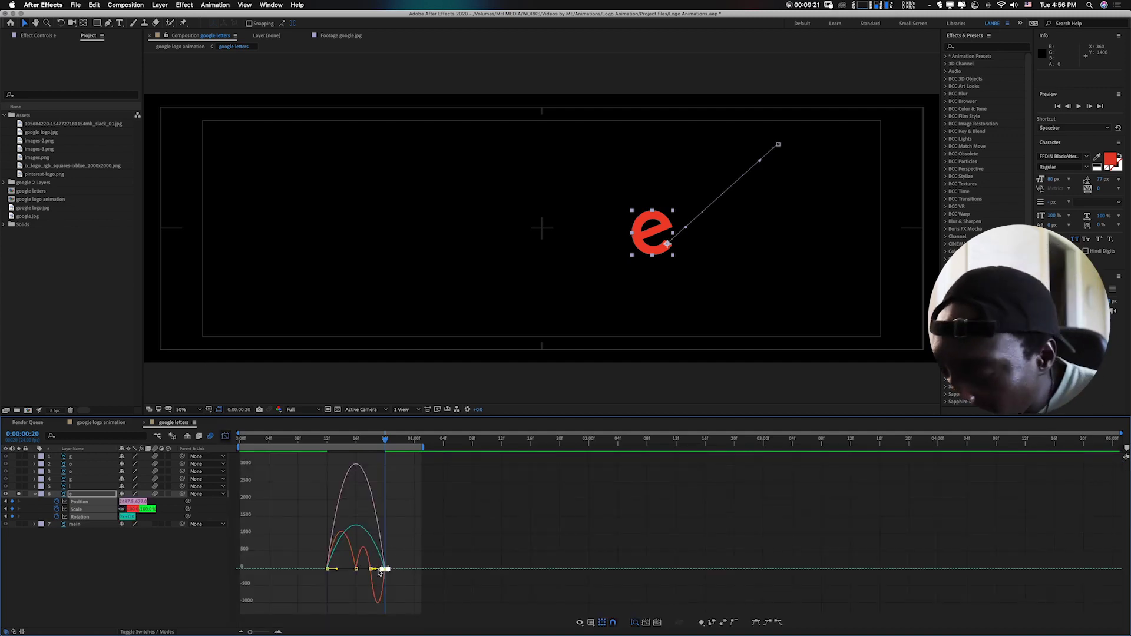
scroll(381, 571, "up", 3)
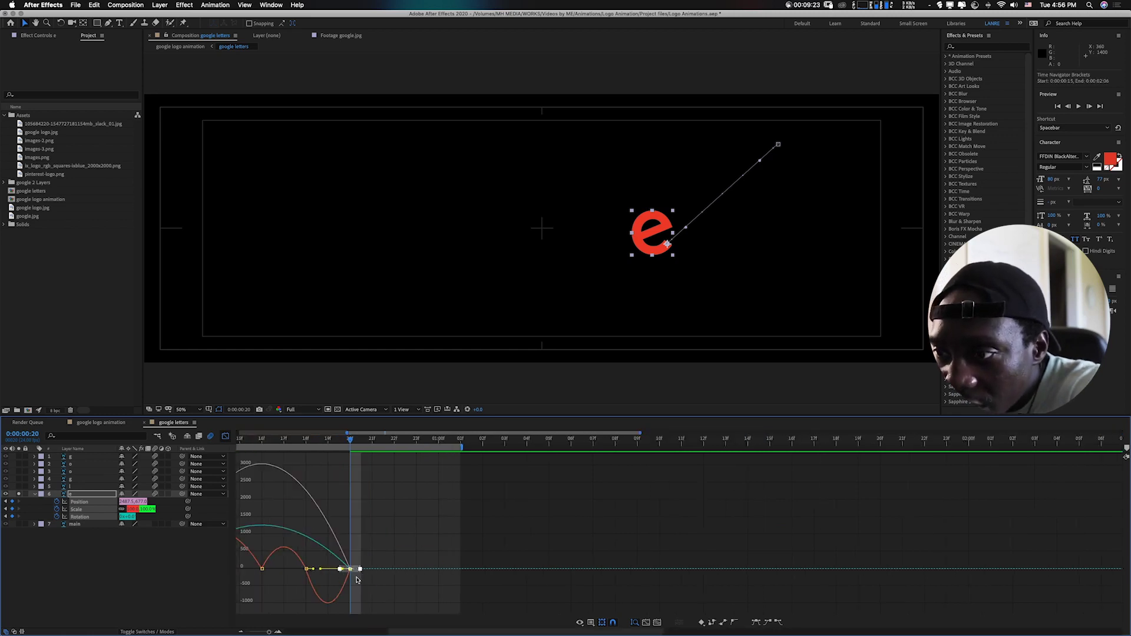
left_click_drag(322, 570, 309, 588)
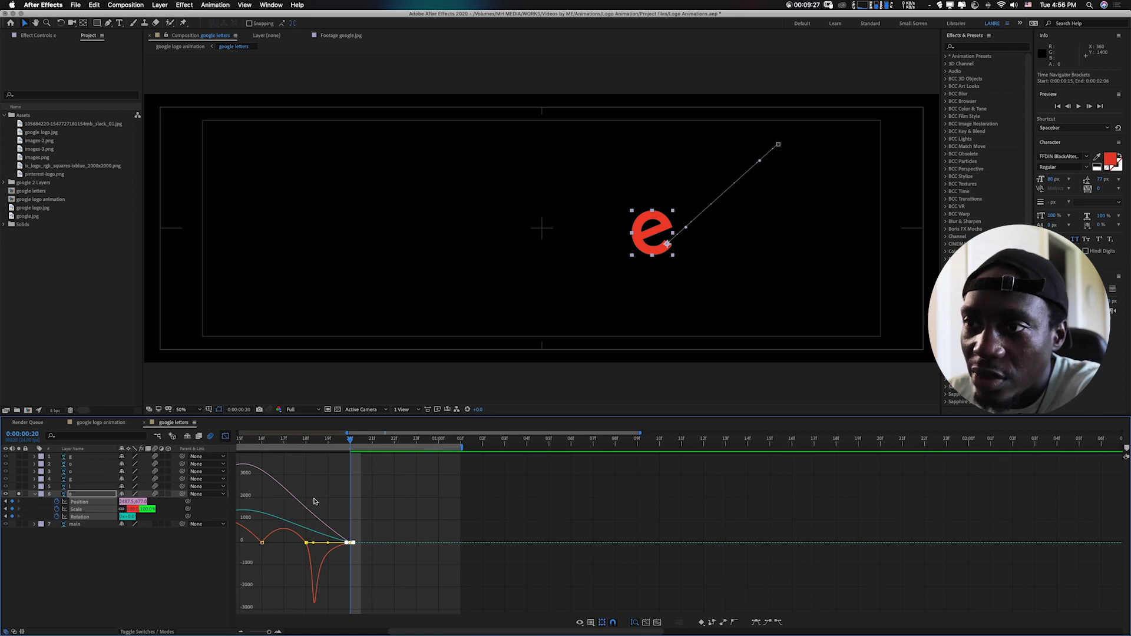
left_click(225, 436)
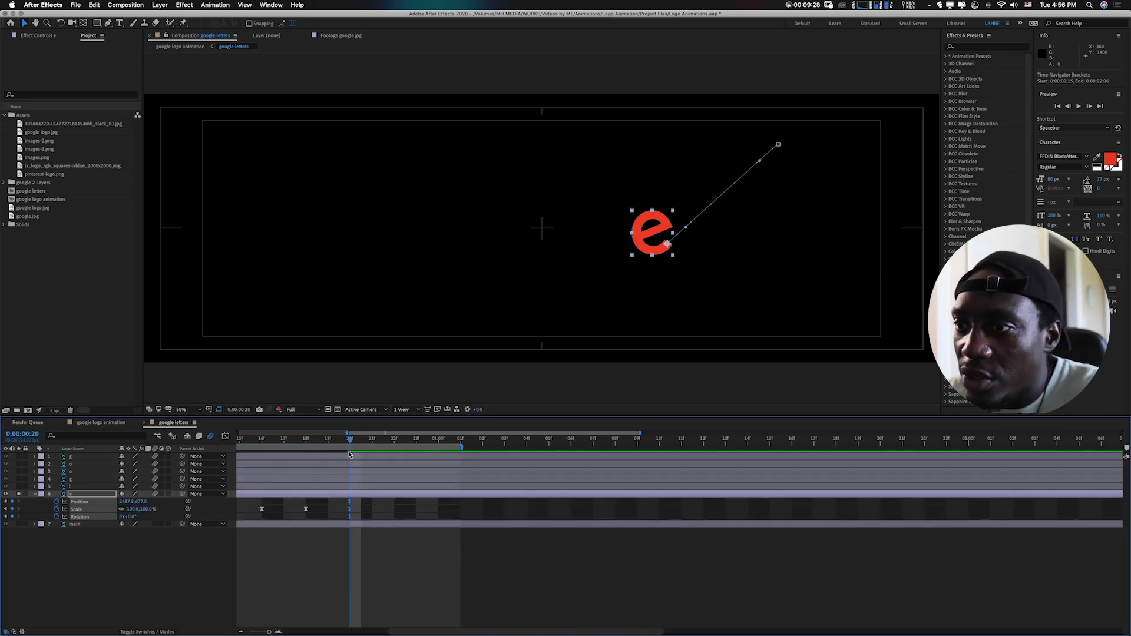
Preview the soloed e layer's eased animation, and stop with the playhead at frame 3.
scroll(298, 442, "down", 5)
left_click(298, 440)
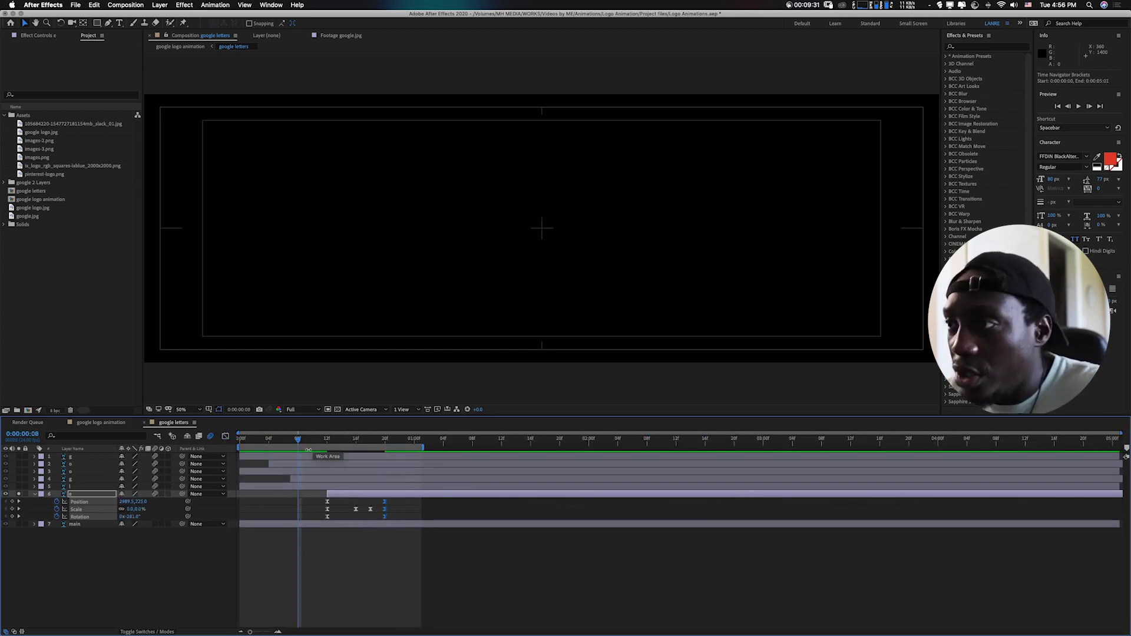
key("space")
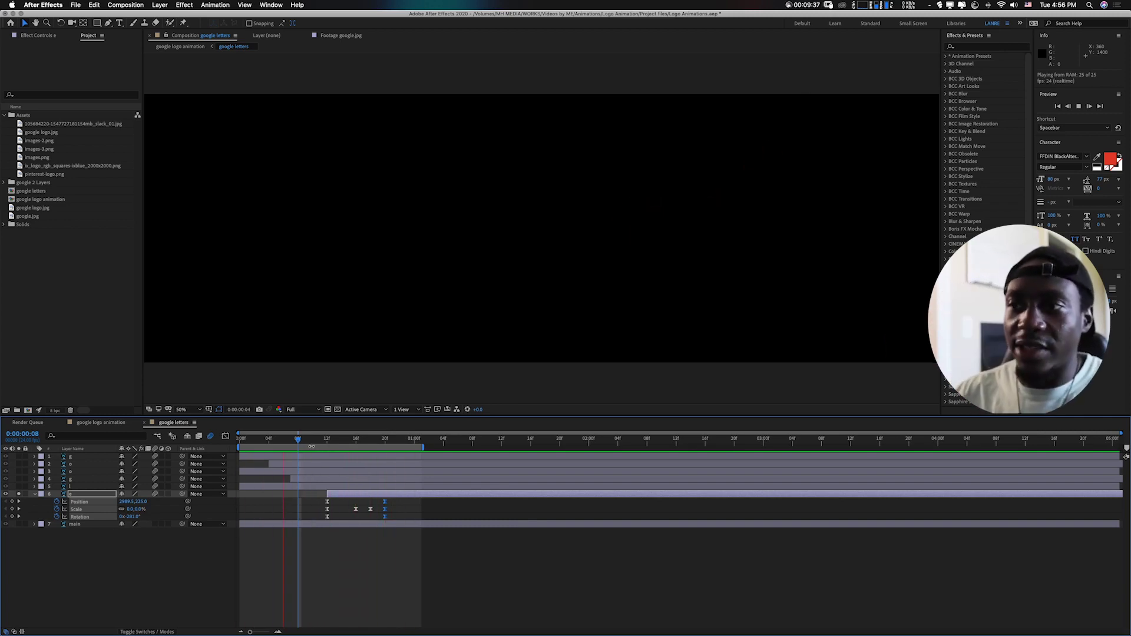
left_click(261, 443)
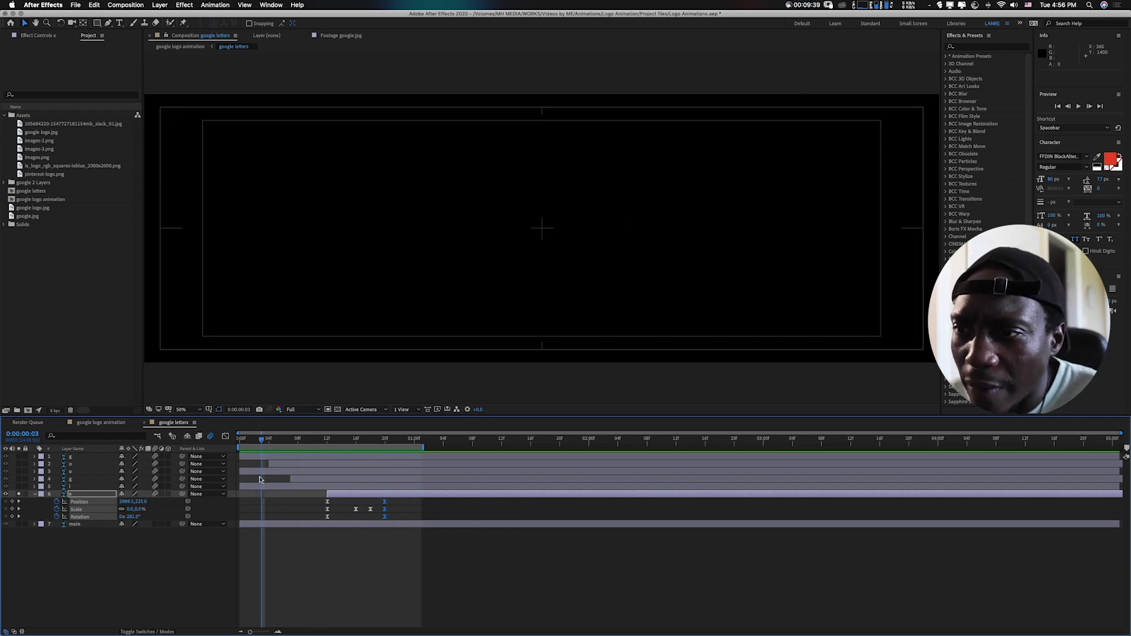
Unsolo the e layer and preview the full letter animation from frame 0.
left_click(20, 498)
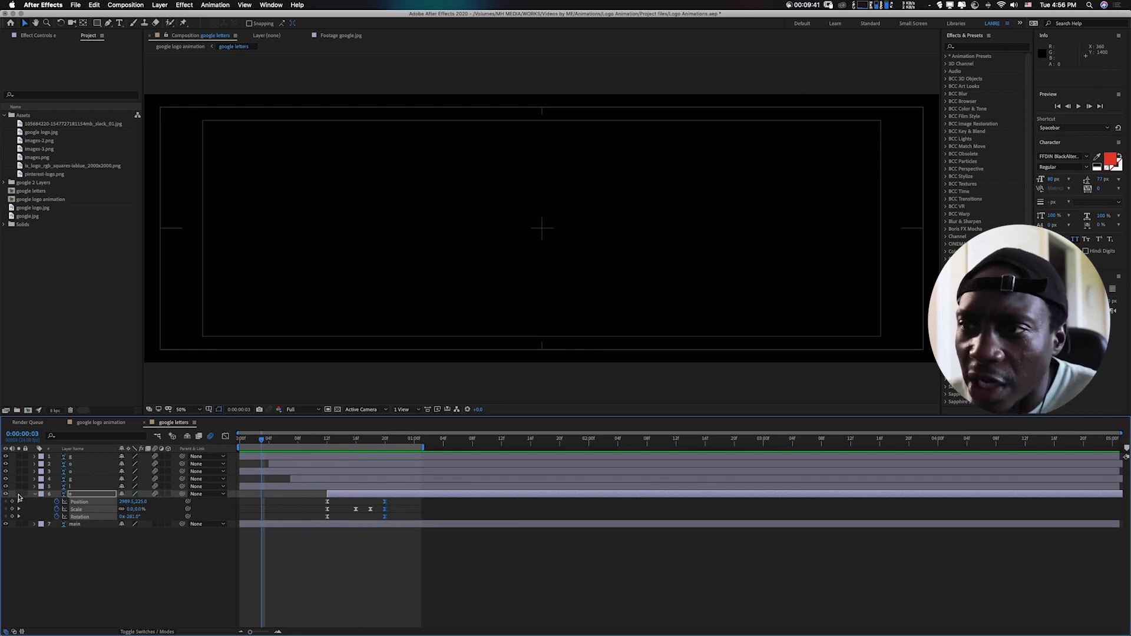
left_click_drag(261, 441, 215, 441)
left_click(281, 556)
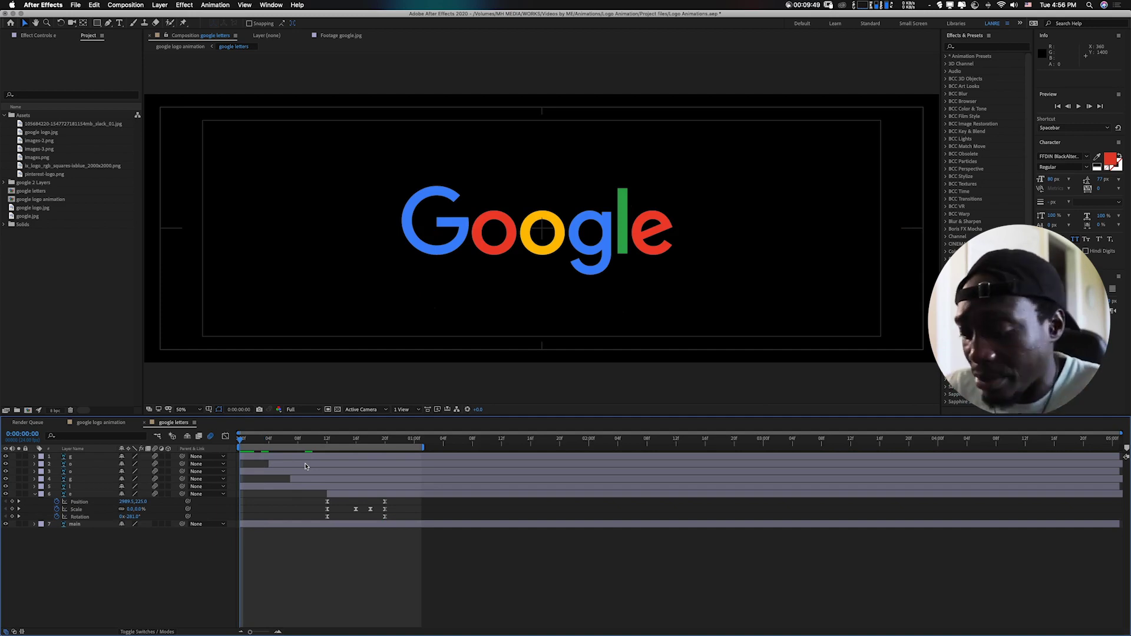
key("space")
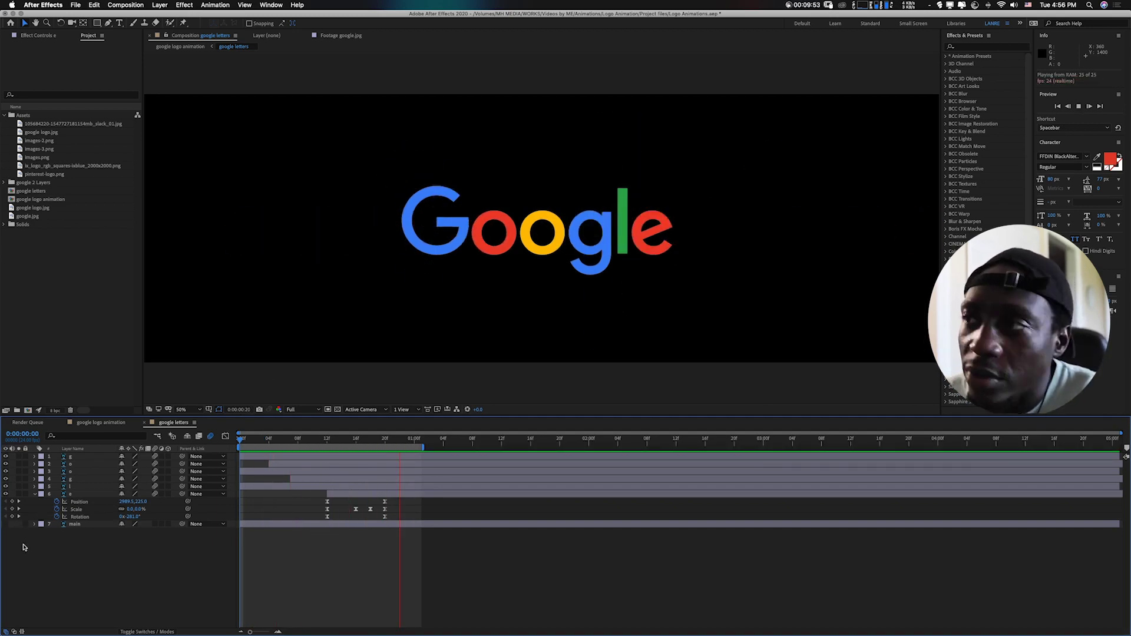
Stop the letters preview, switch to the google logo animation composition, and preview it from frame 0.
left_click(176, 426)
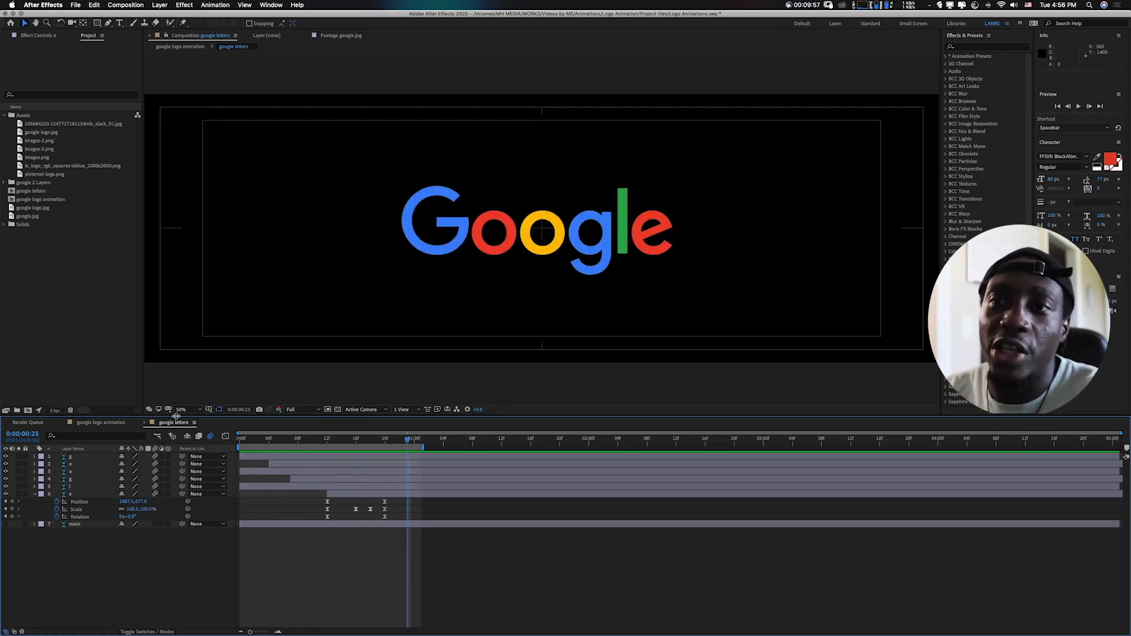
left_click(120, 426)
left_click_drag(324, 442, 240, 443)
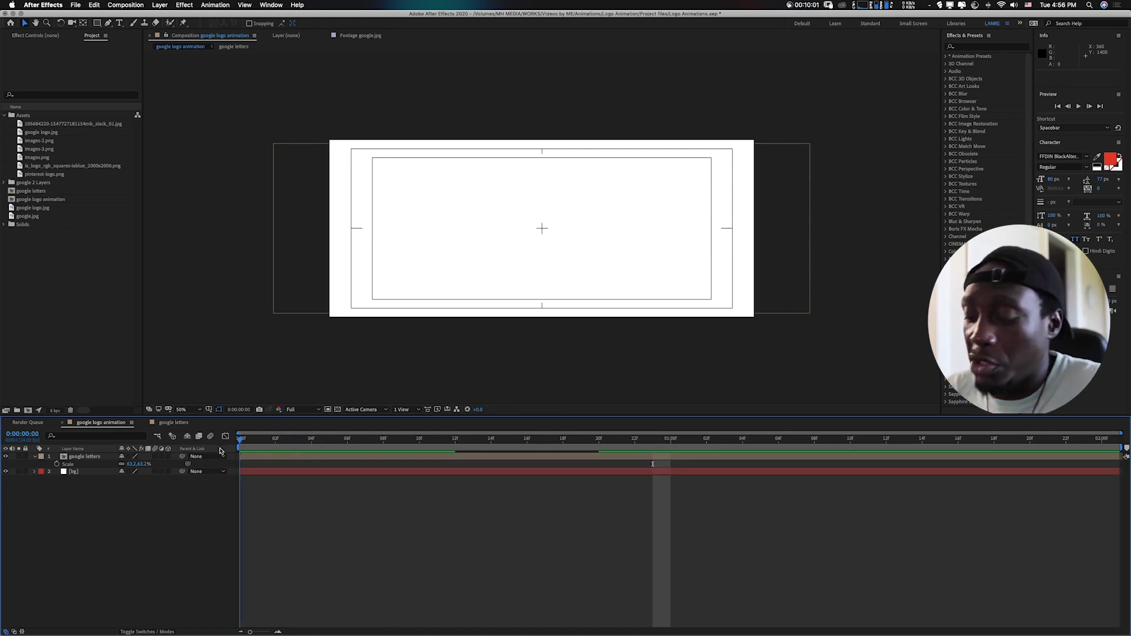
key("space")
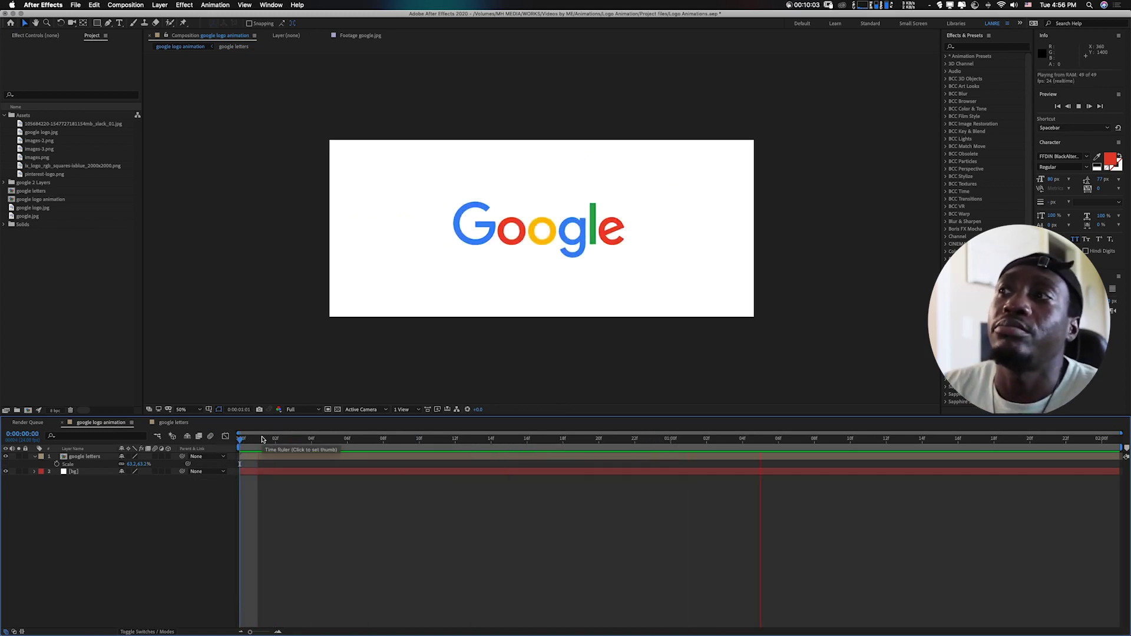